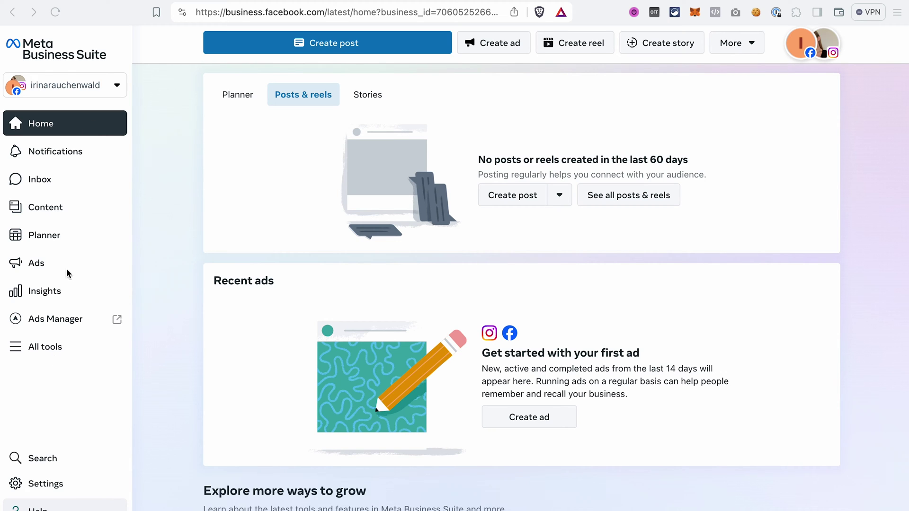
Step: Open All tools in the Meta Business Suite sidebar to reach Events Manager
click(17, 350)
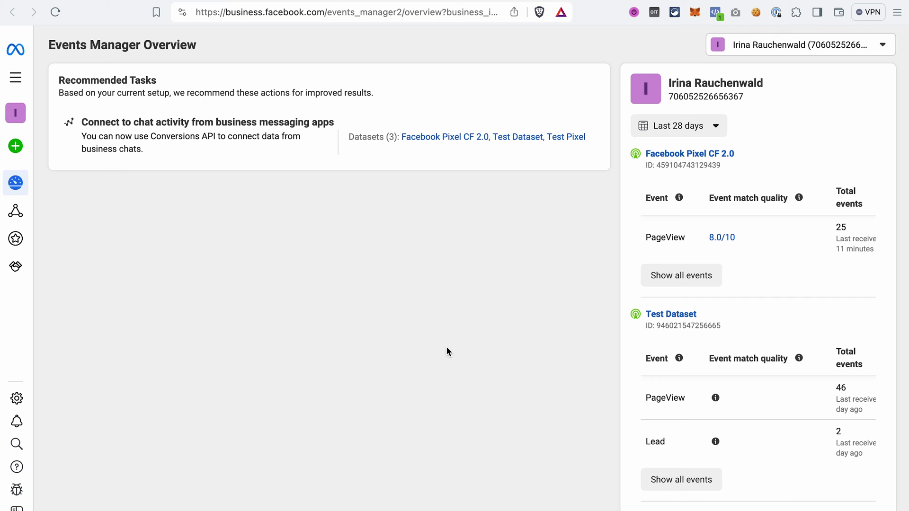
Step: Create a new Web dataset named 'Facebook Pixel & CAPI CF 2.0'
mouse_move(23, 142)
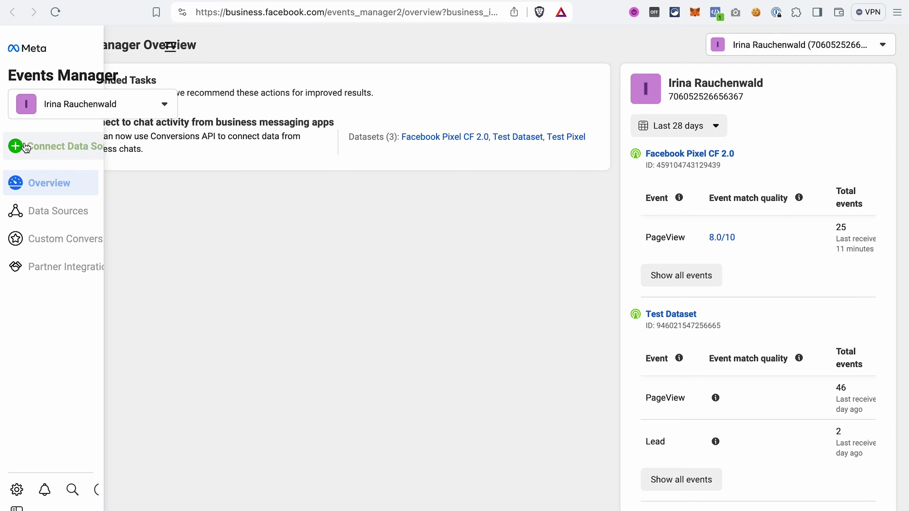
click(78, 149)
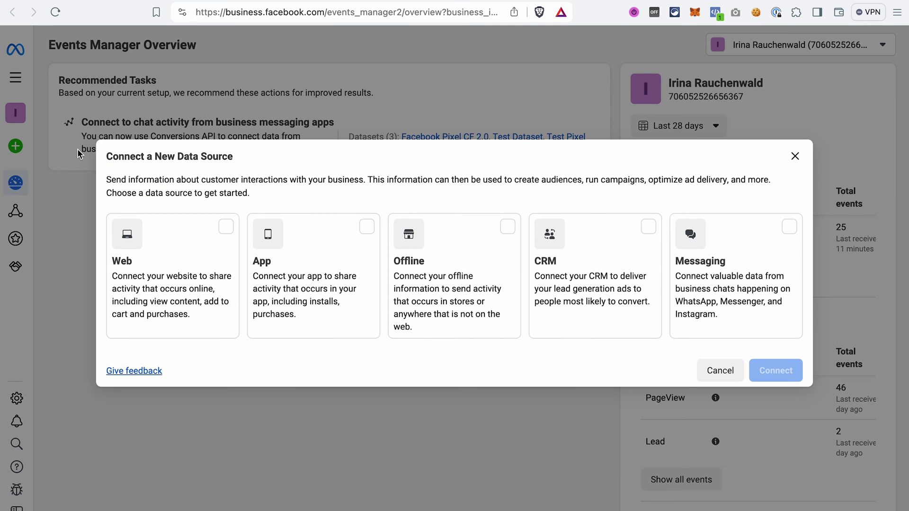
click(228, 232)
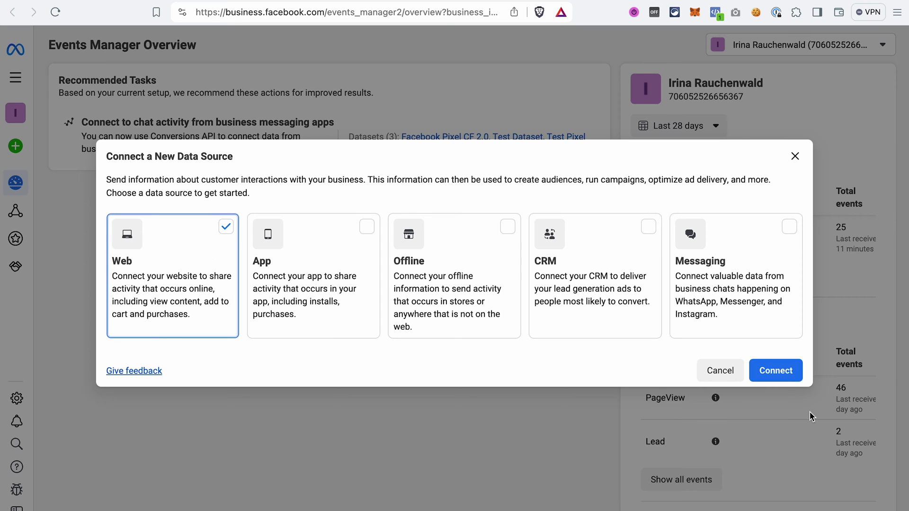
click(777, 372)
text(Facebook Pixel & CAPI CF 2.0)
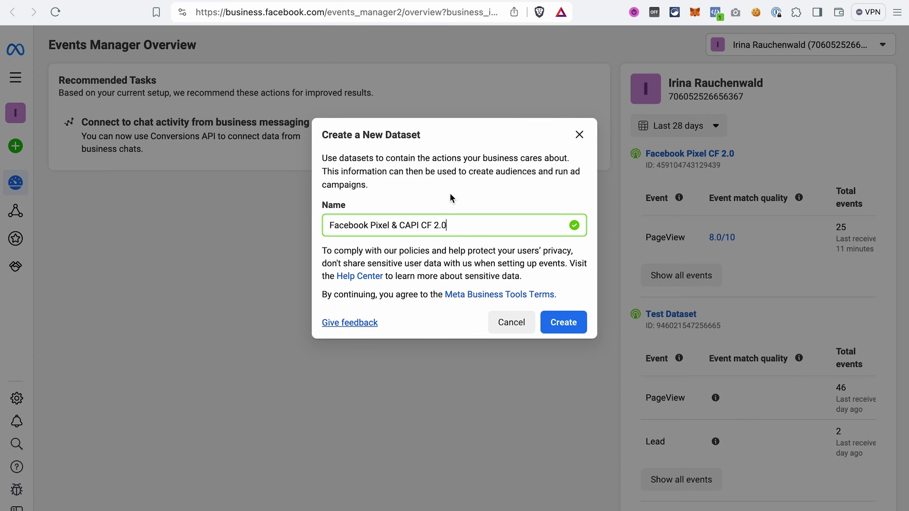
click(569, 329)
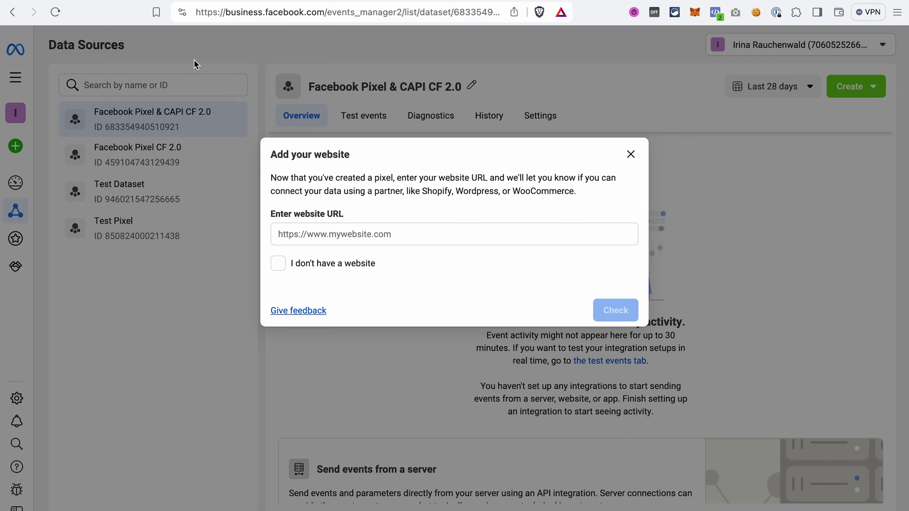
Step: Copy the ClickFunnels site URL and paste it into the dataset's website field
key(ctrl+Tab)
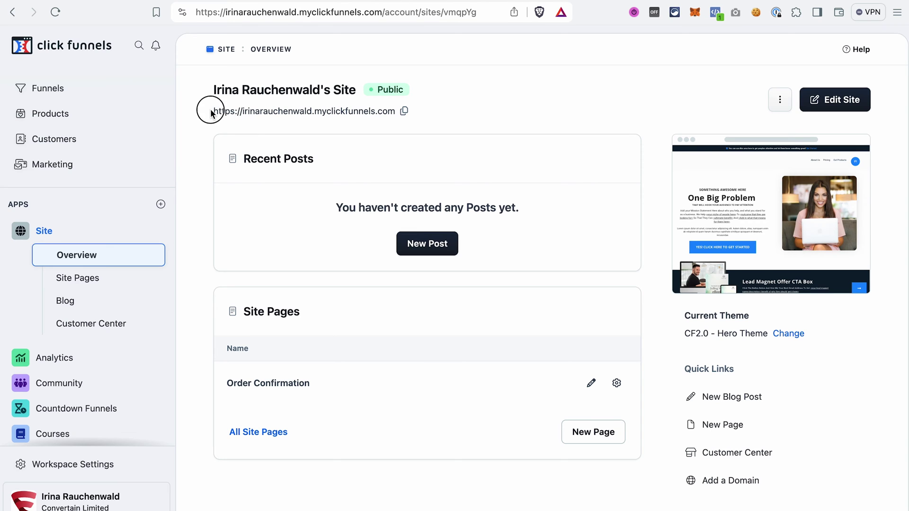
drag(210, 112, 393, 115)
key(super+c)
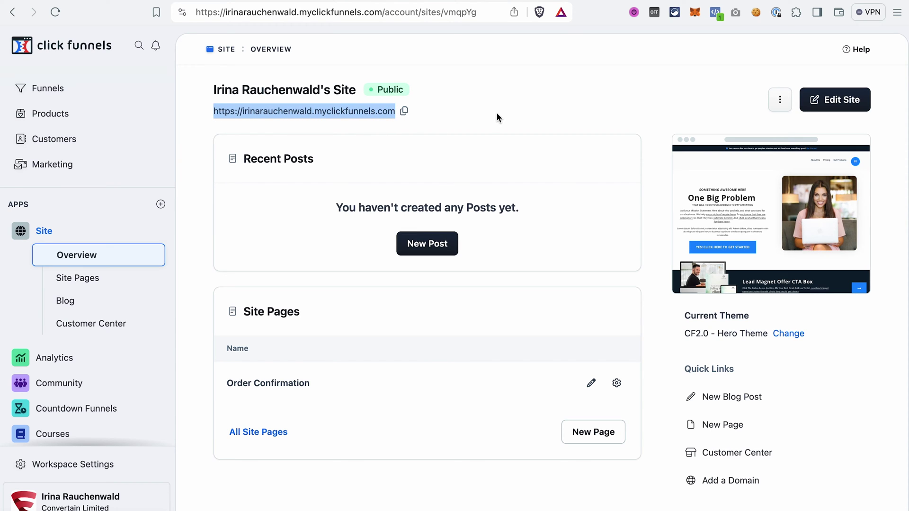
key(ctrl+Tab)
click(356, 230)
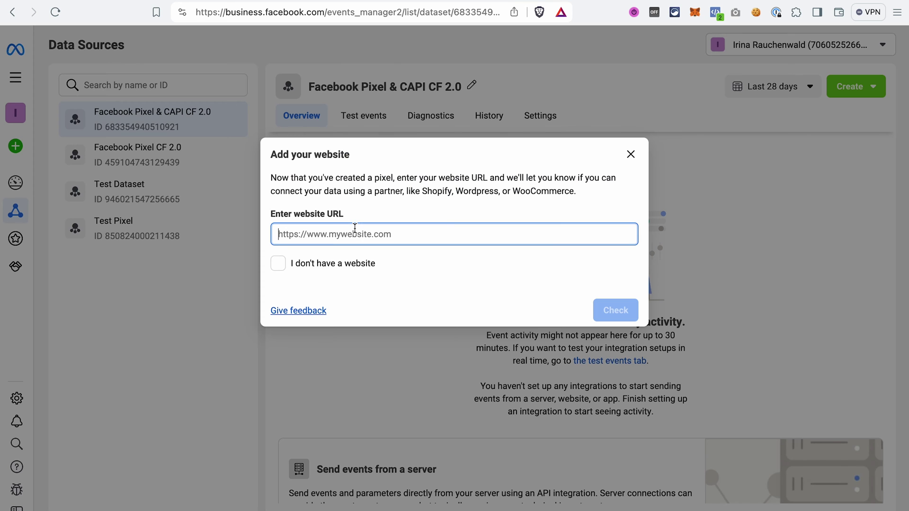
key(super+v)
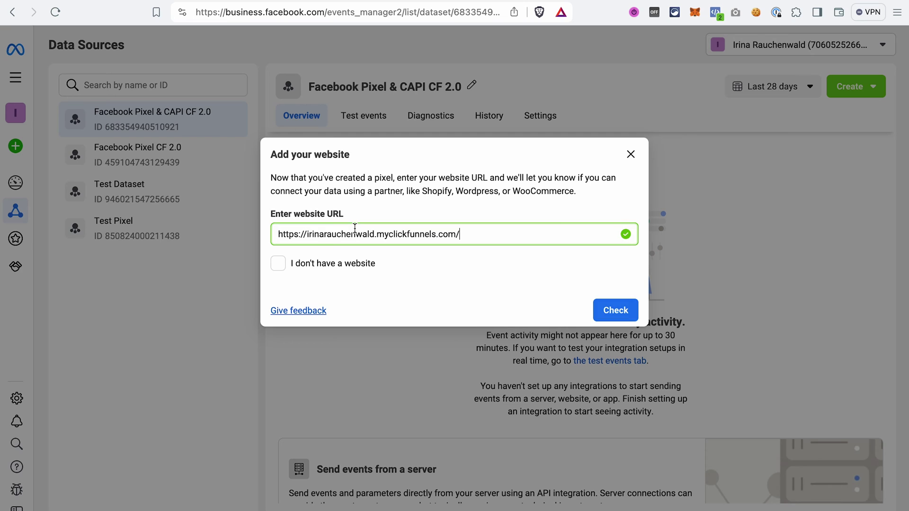
Step: Verify the website address and choose the 'Do it yourself' setup method
click(611, 317)
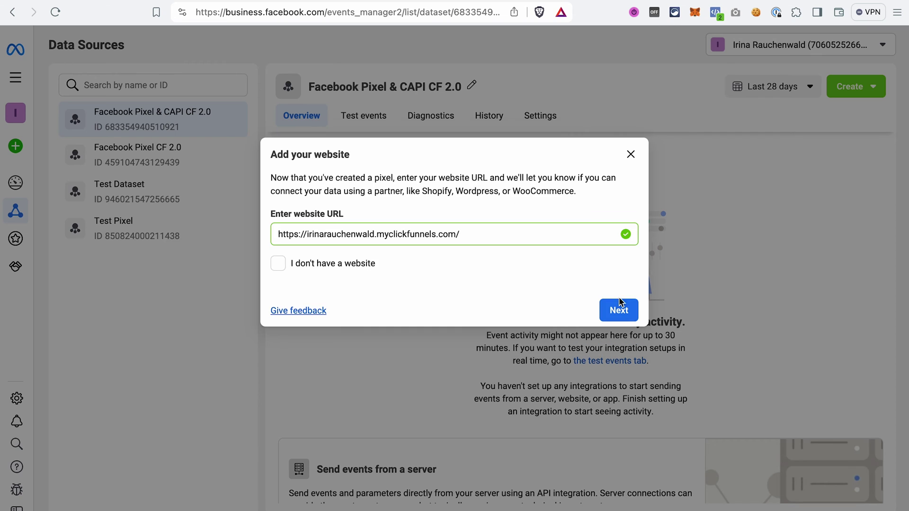
click(617, 318)
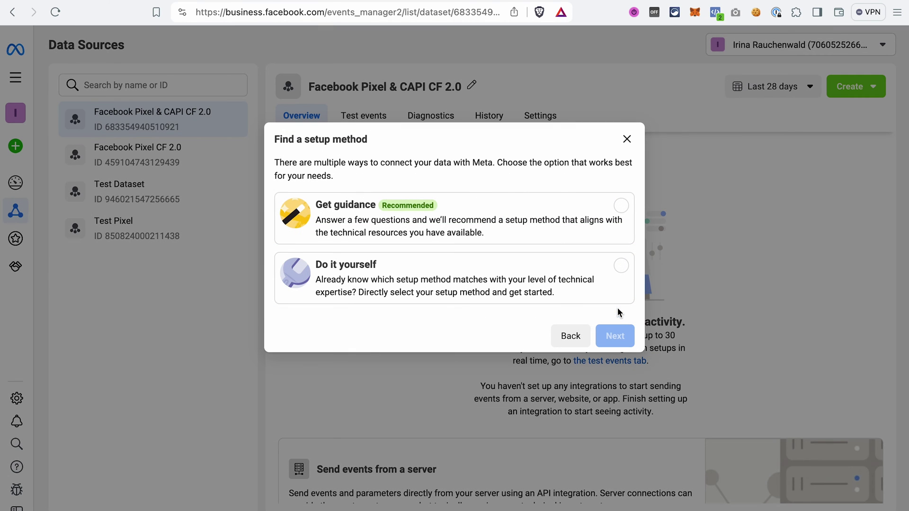
click(622, 269)
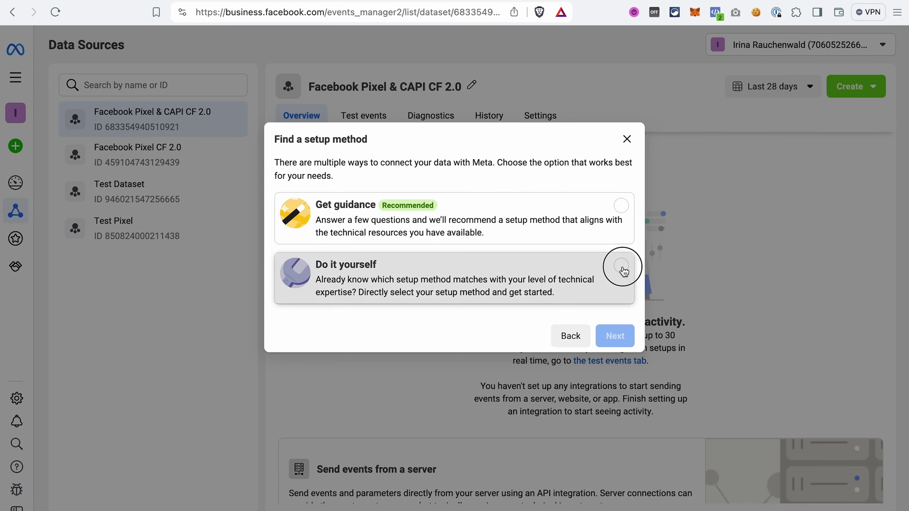
click(615, 335)
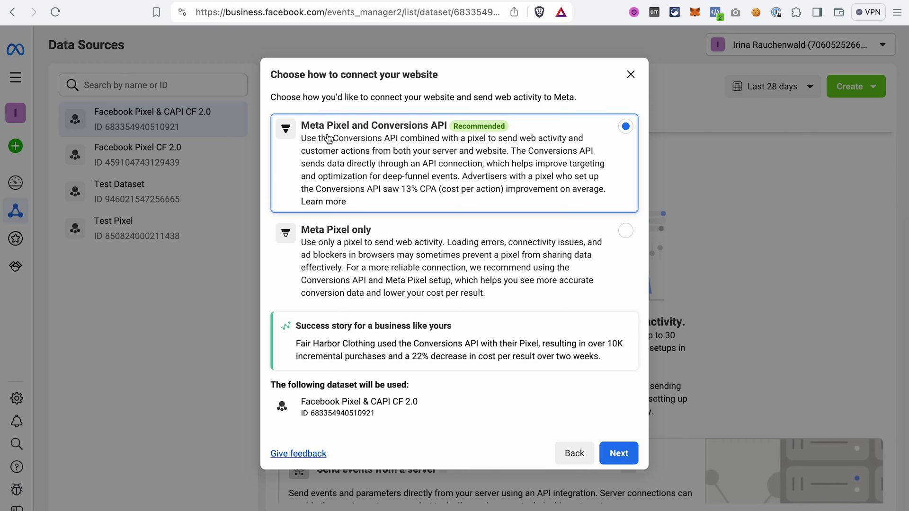
Step: Keep Meta Pixel and Conversions API as the connection and select manual setup
click(391, 270)
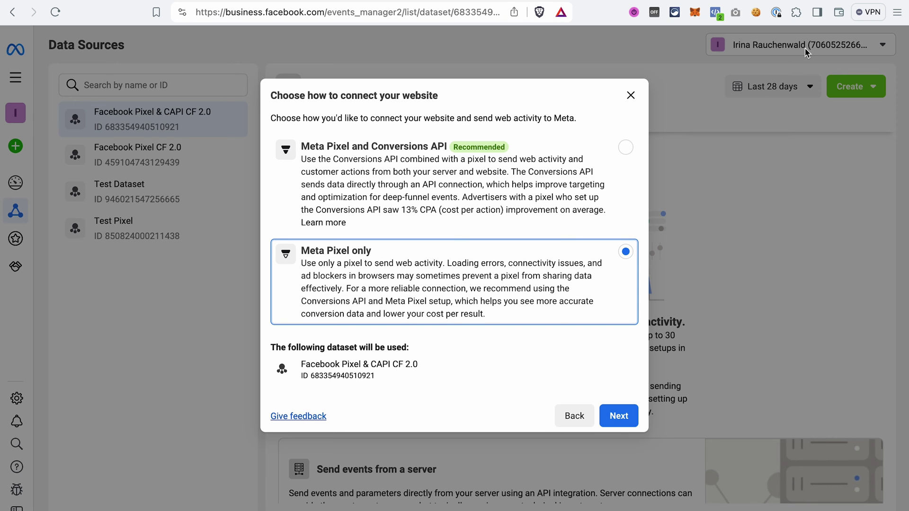
click(608, 176)
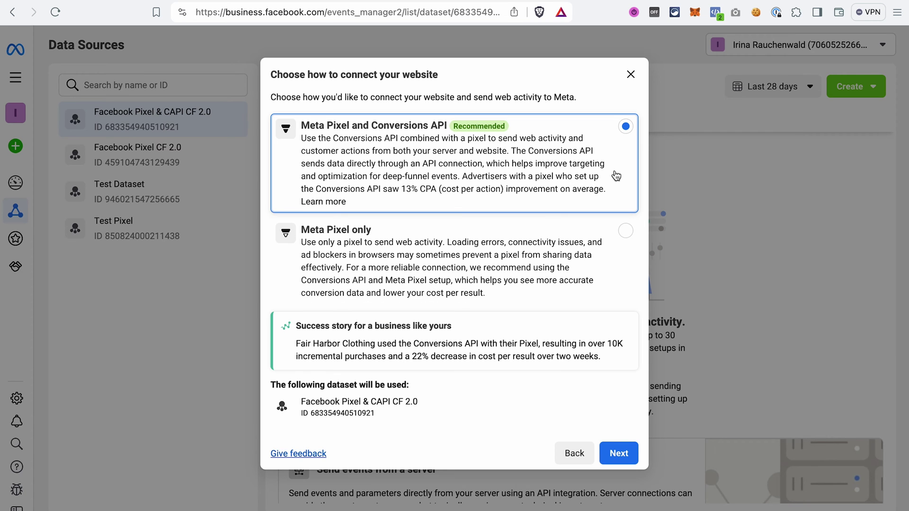
click(619, 453)
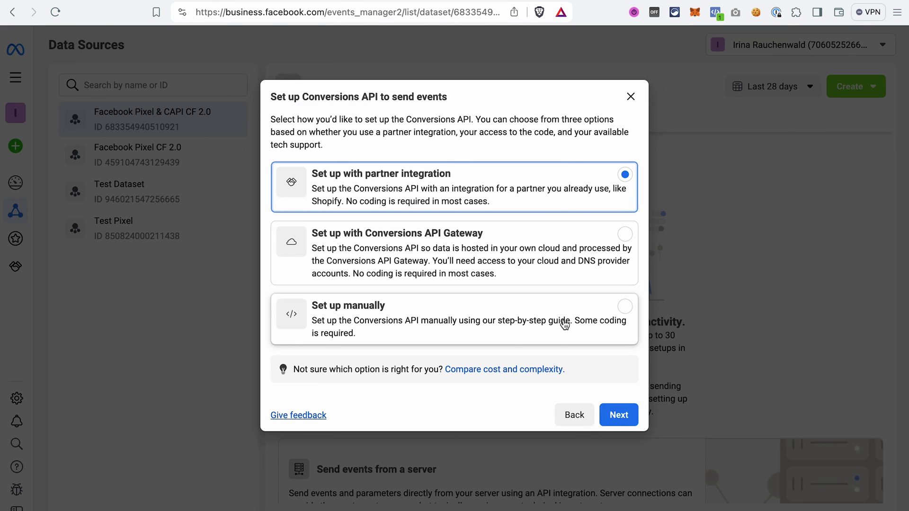
click(625, 308)
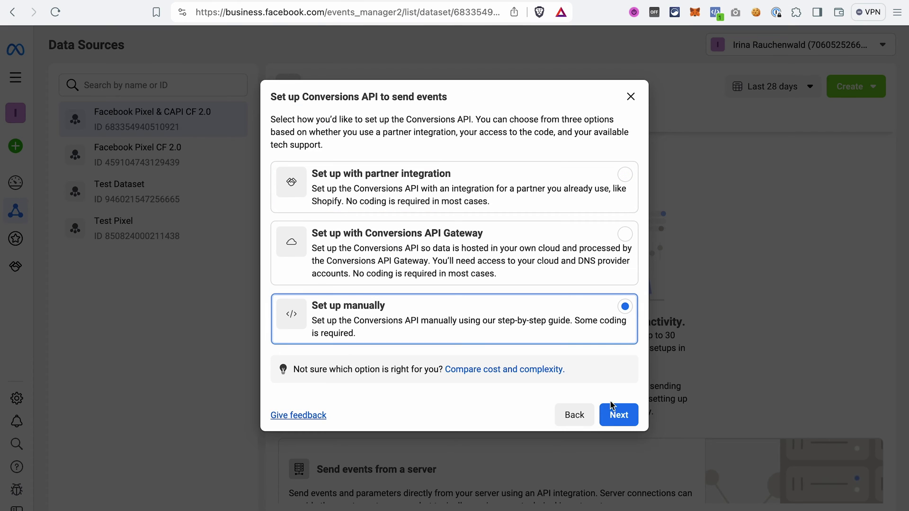
click(617, 415)
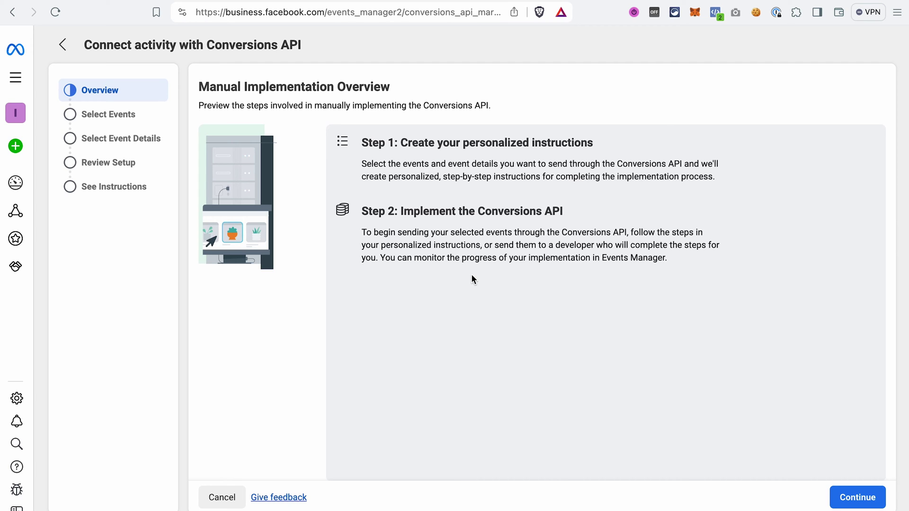
Step: Select View Content, Purchase, Subscribe and Start Trial from Additional Events as Conversions API events
click(857, 498)
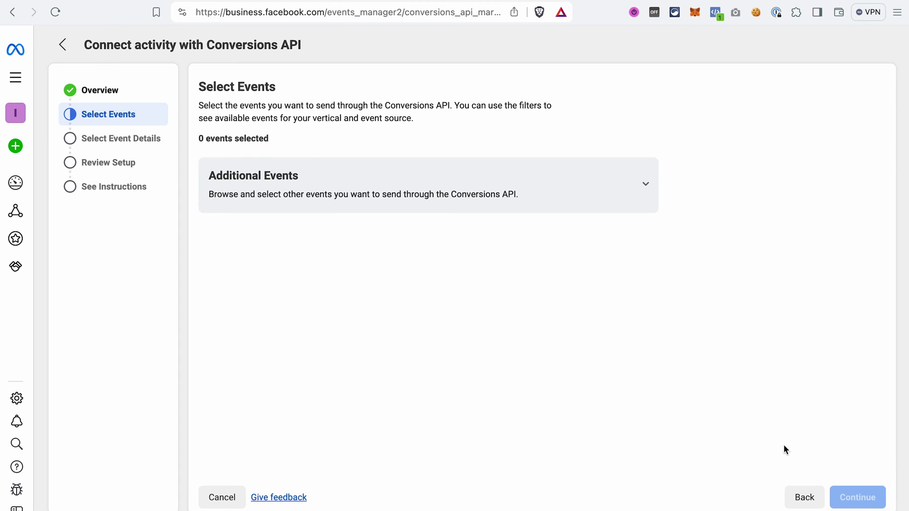
click(645, 188)
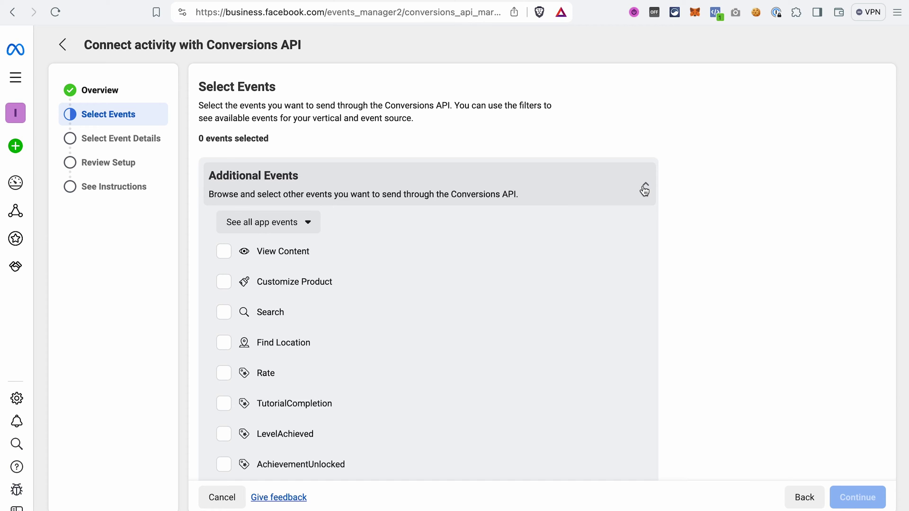
click(229, 254)
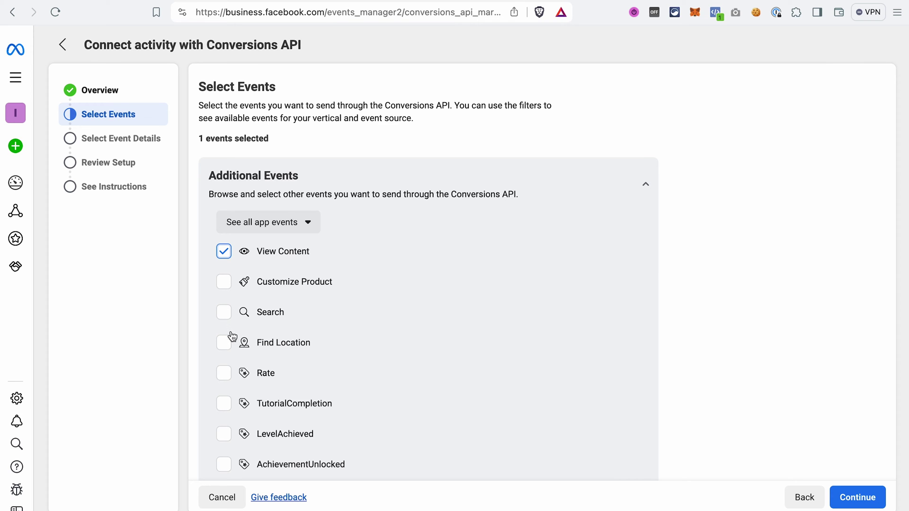
scroll(235, 352, down, 6)
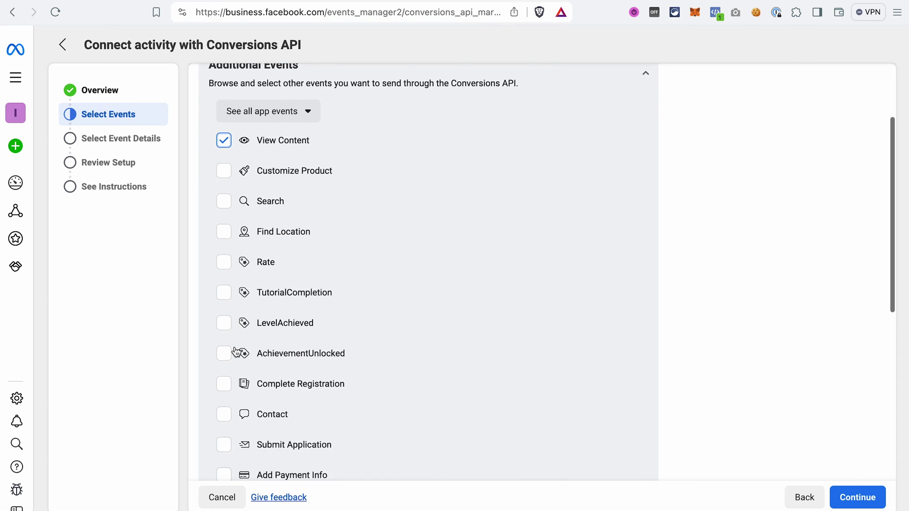
scroll(235, 353, down, 2)
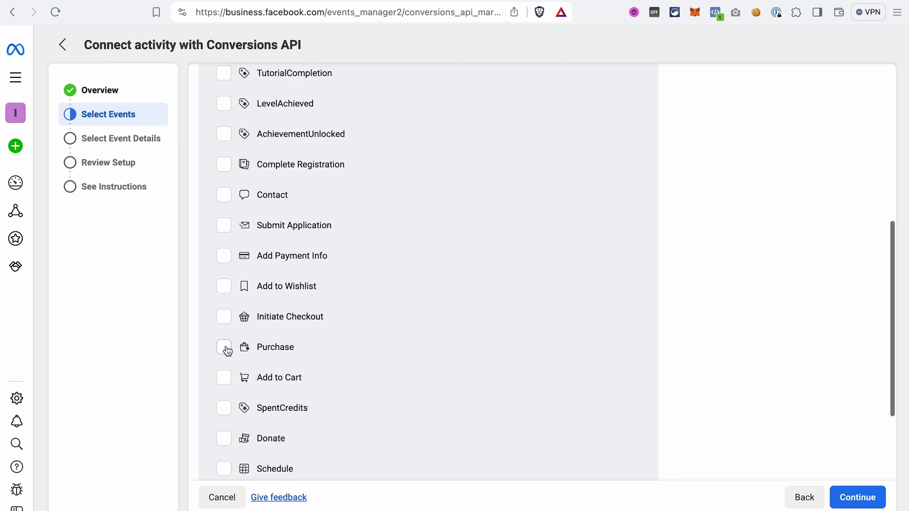
click(224, 347)
scroll(229, 426, down, 1)
scroll(229, 446, down, 2)
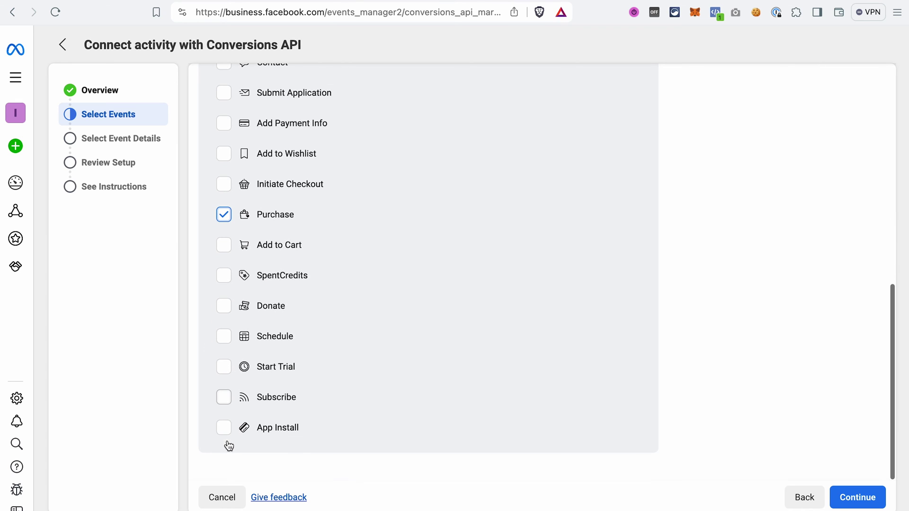
click(225, 402)
click(225, 368)
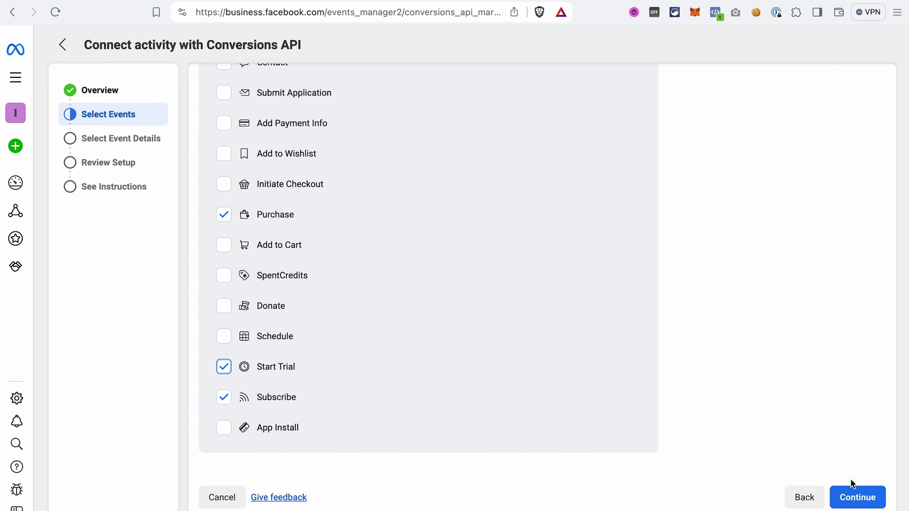
click(854, 503)
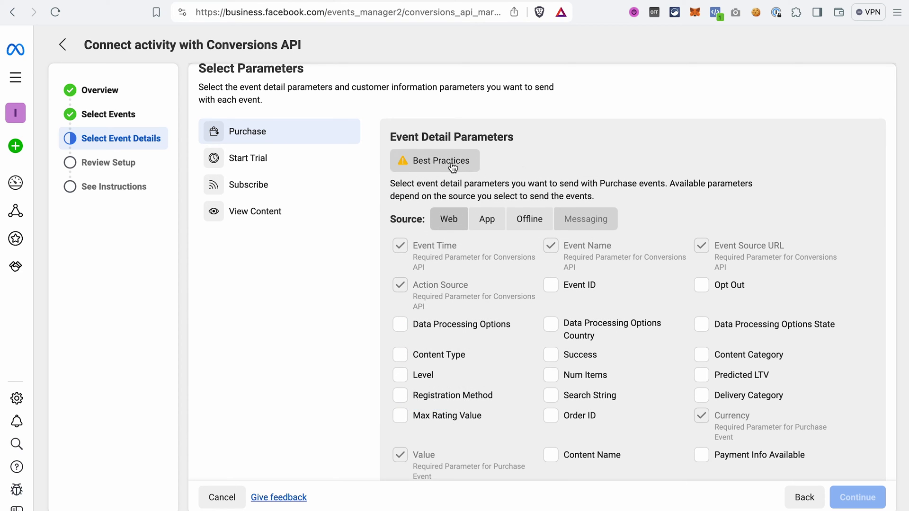
Step: For Purchase, include Event ID, phone, email and client IP address parameters
mouse_move(452, 166)
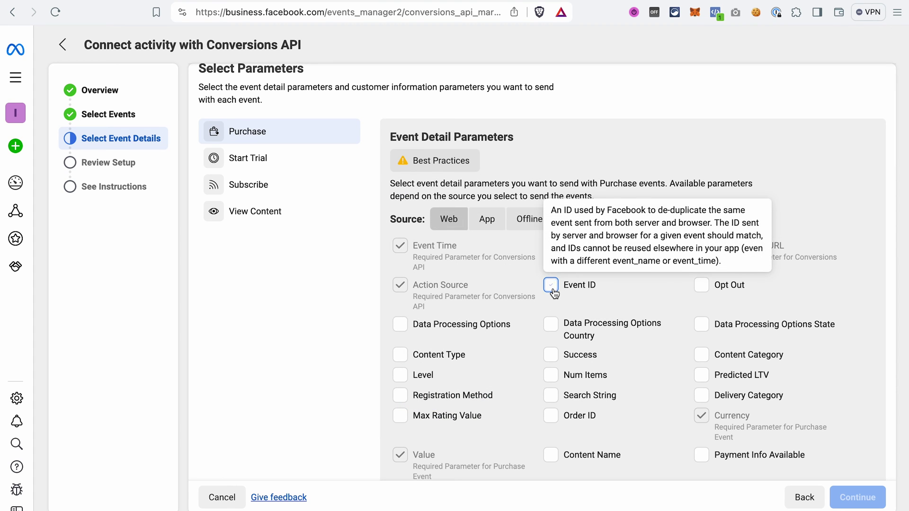
click(551, 285)
scroll(664, 311, down, 5)
scroll(664, 311, down, 1)
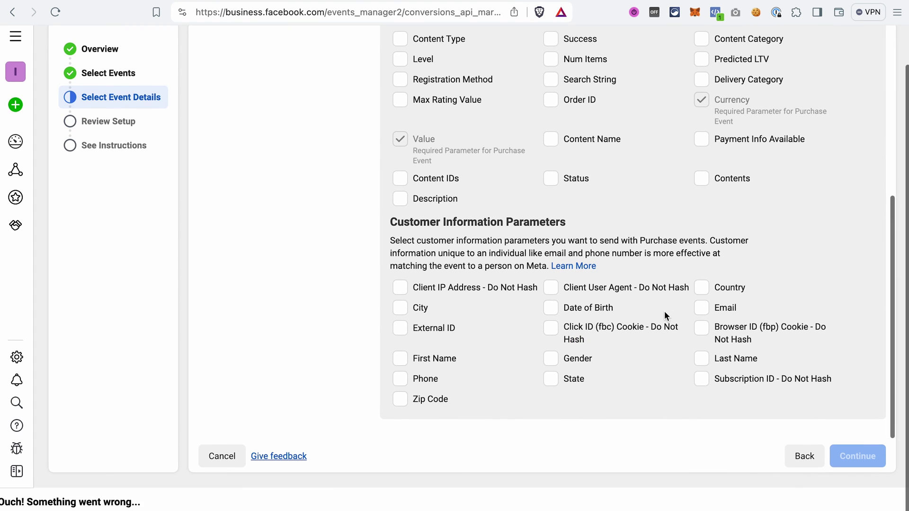
click(401, 382)
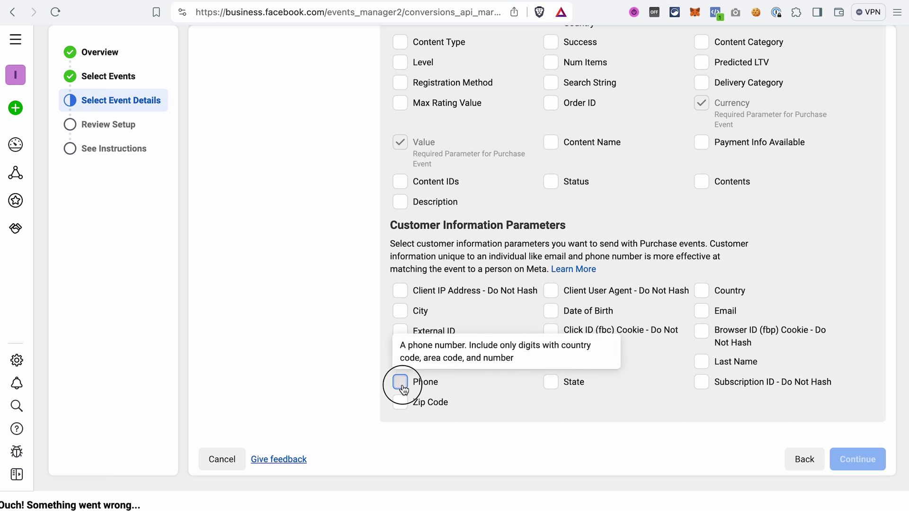
click(702, 311)
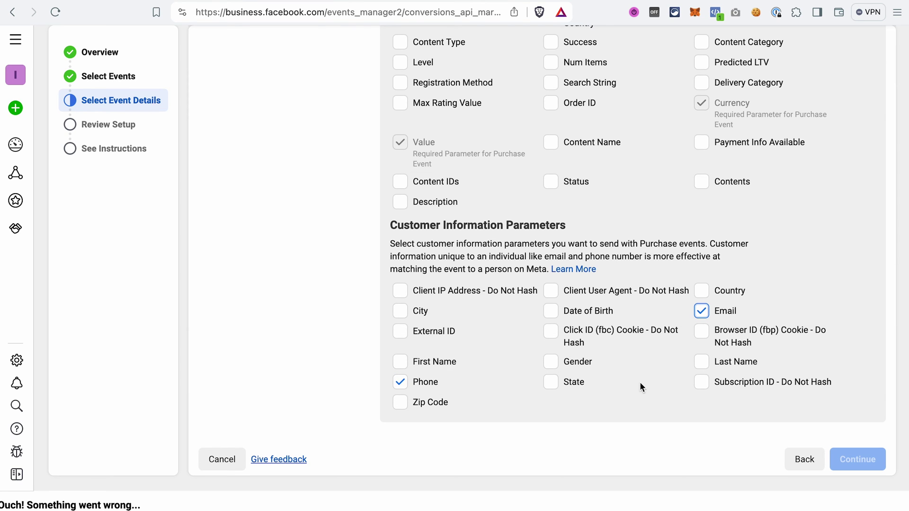
click(400, 290)
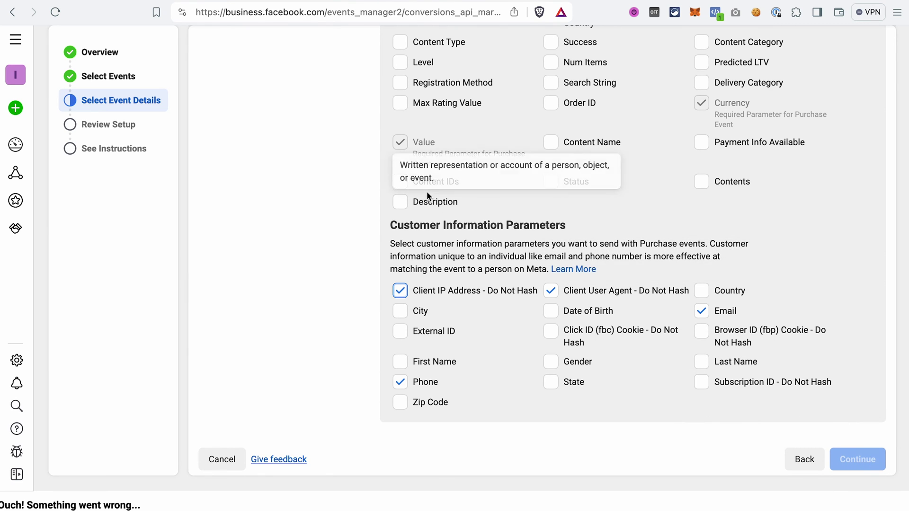
Step: For Start Trial, include Event ID, phone, email and client IP address parameters
scroll(427, 191, up, 6)
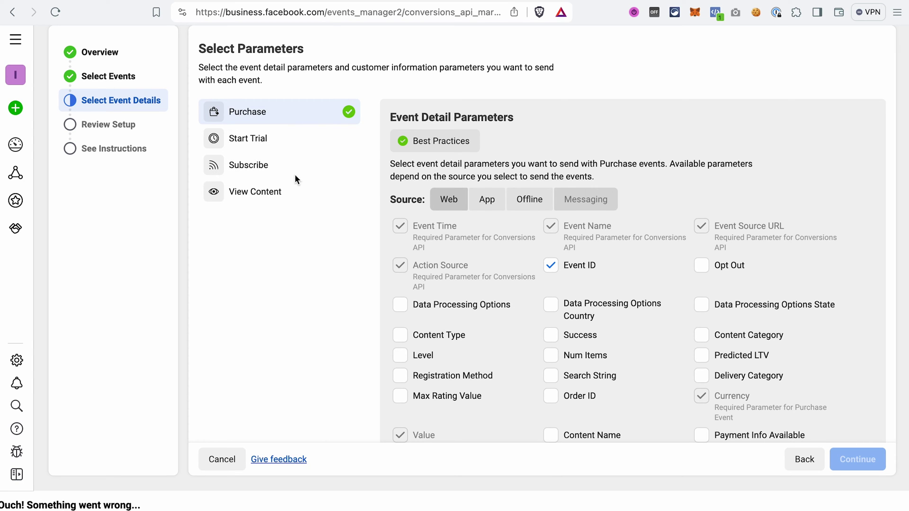
click(284, 142)
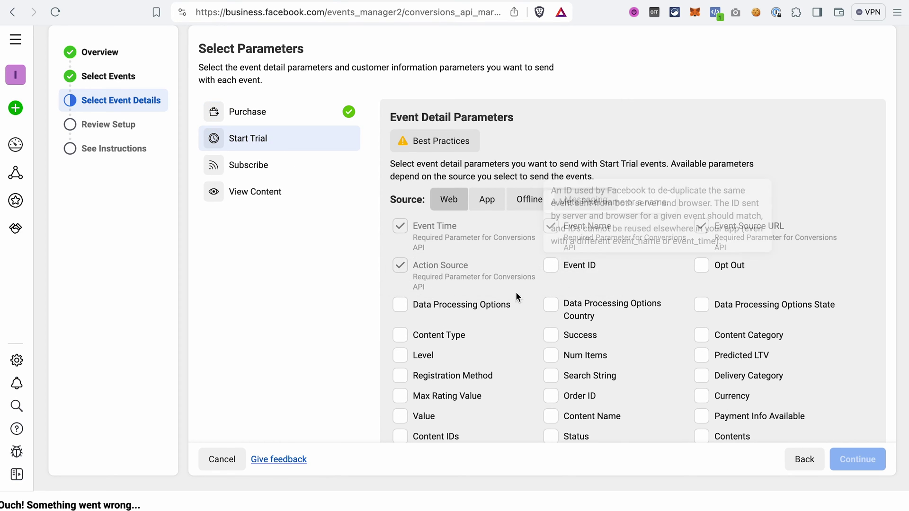
click(551, 266)
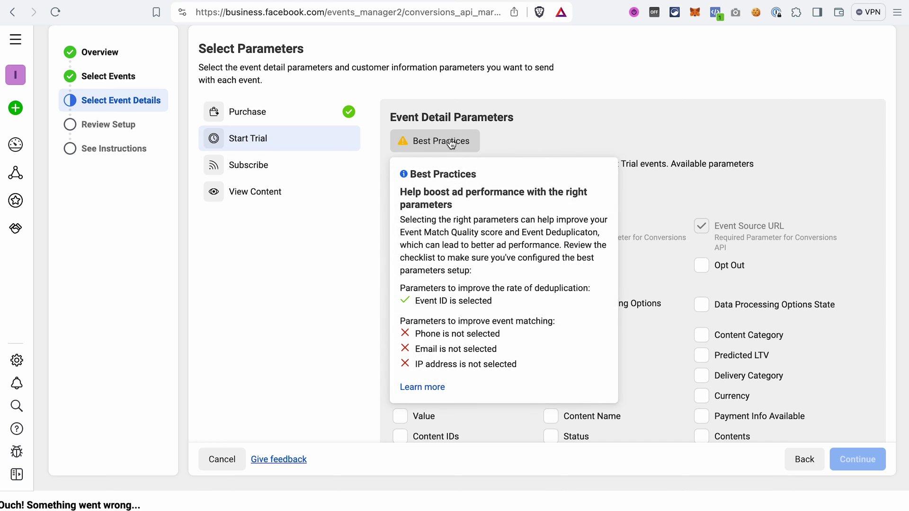
scroll(589, 199, down, 2)
scroll(589, 195, down, 4)
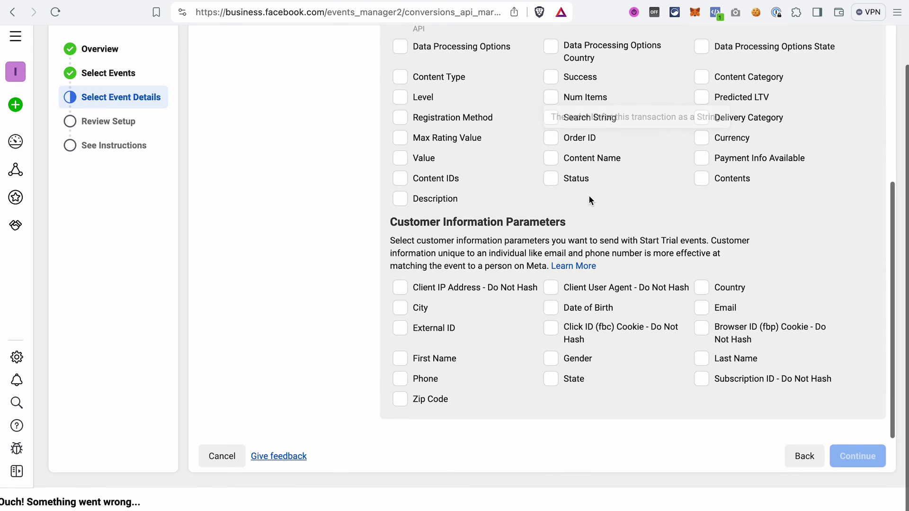
click(402, 381)
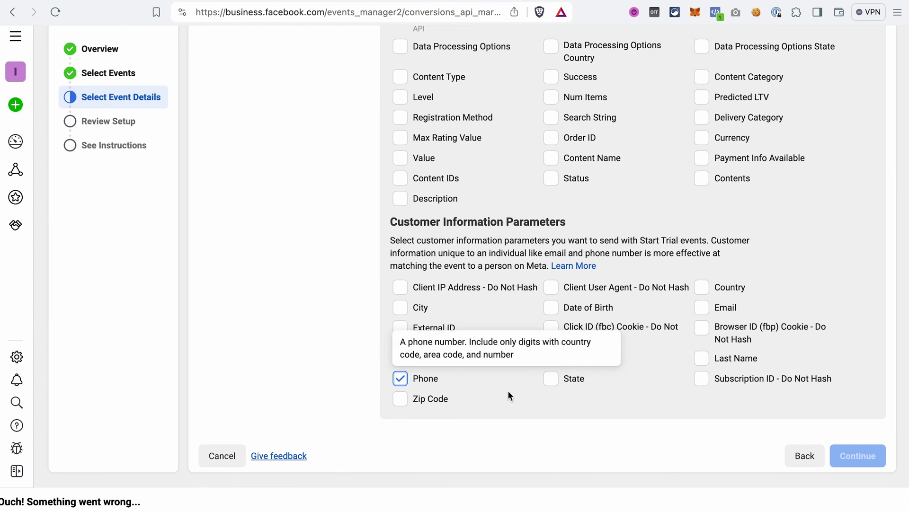
click(702, 308)
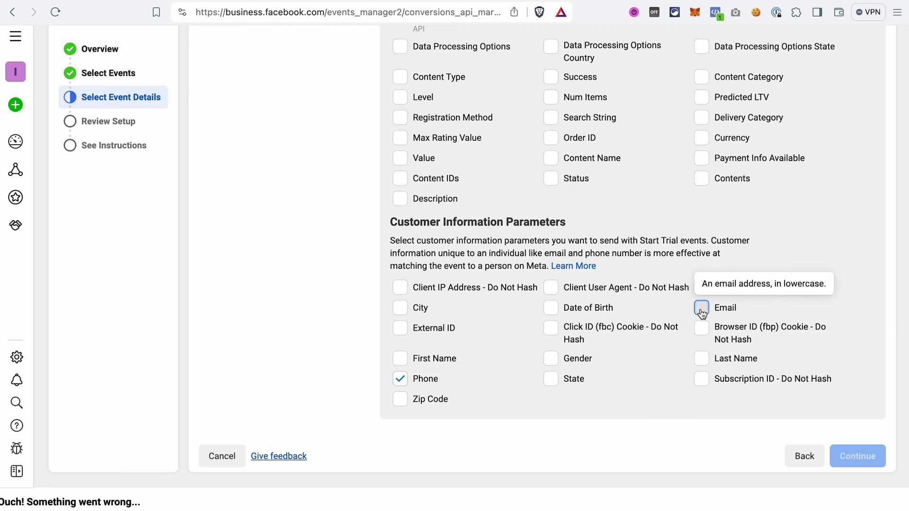
click(402, 287)
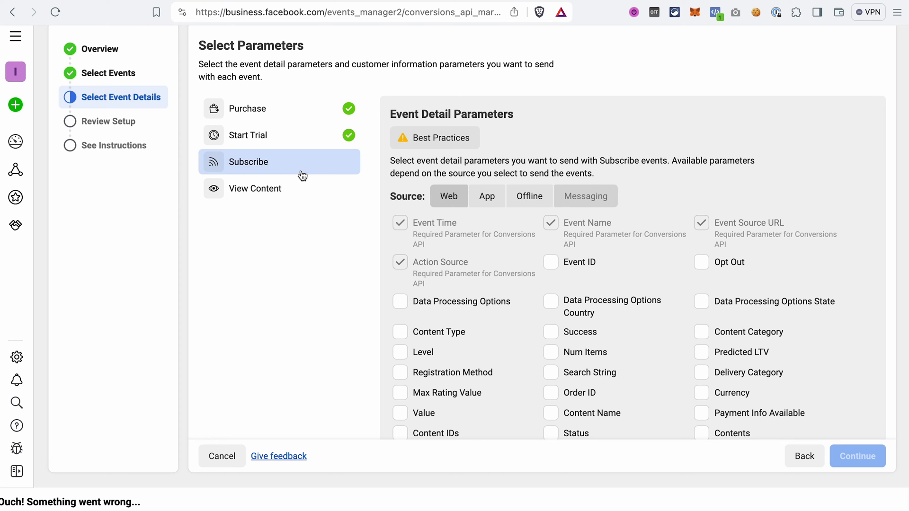
Step: Add Event ID and client IP for Subscribe, plus first name and phone for View Content
click(551, 261)
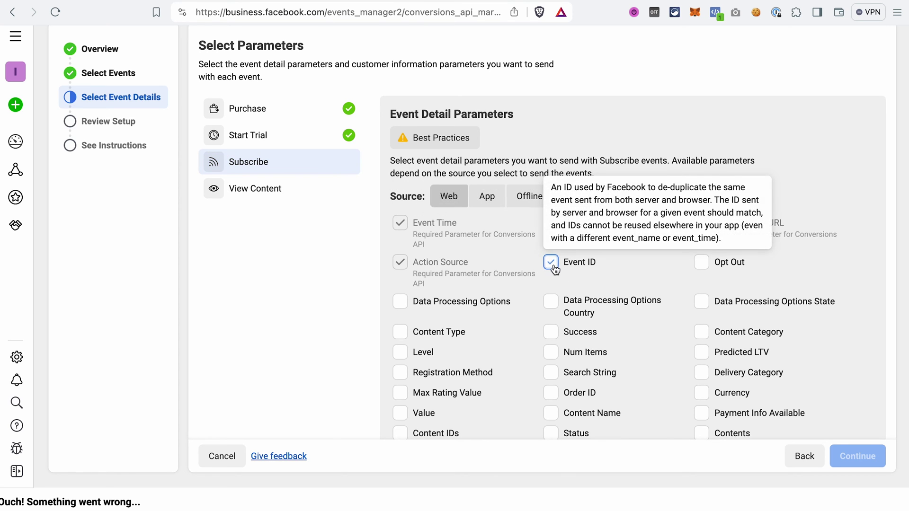
scroll(535, 392, down, 4)
click(400, 359)
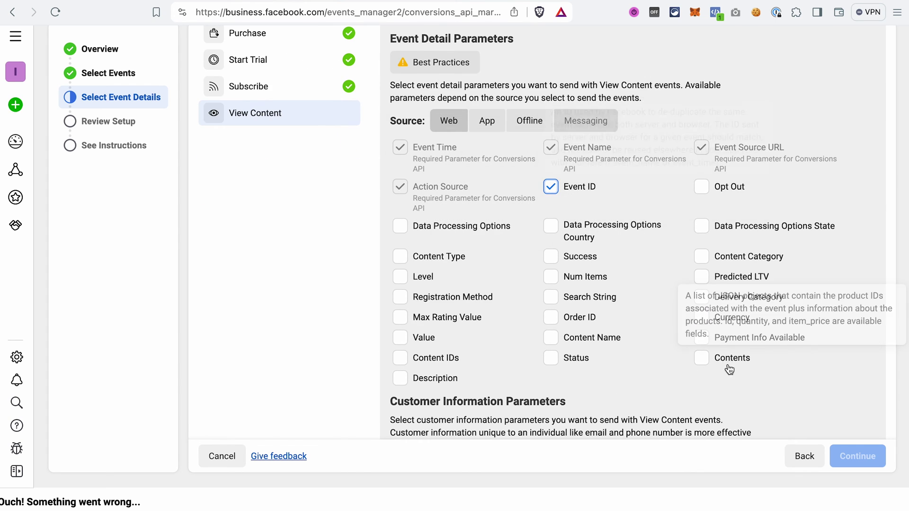
scroll(729, 369, down, 4)
click(400, 358)
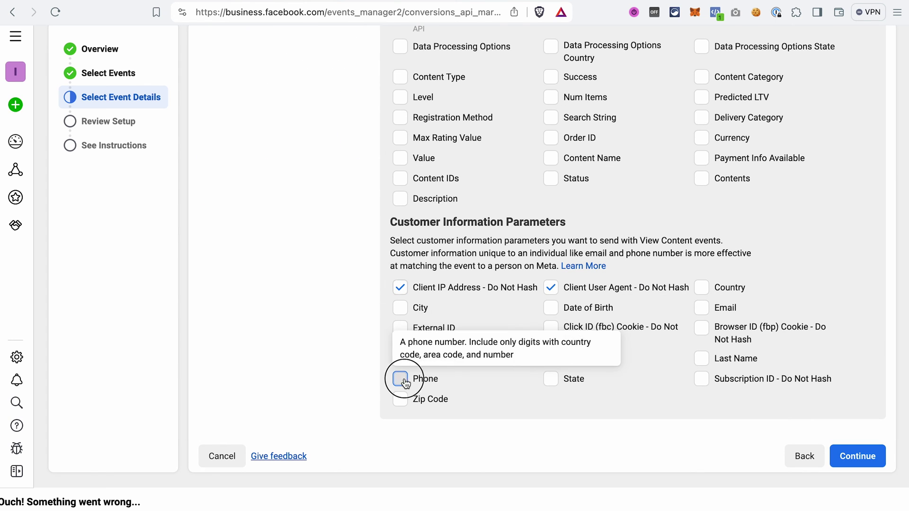
click(400, 379)
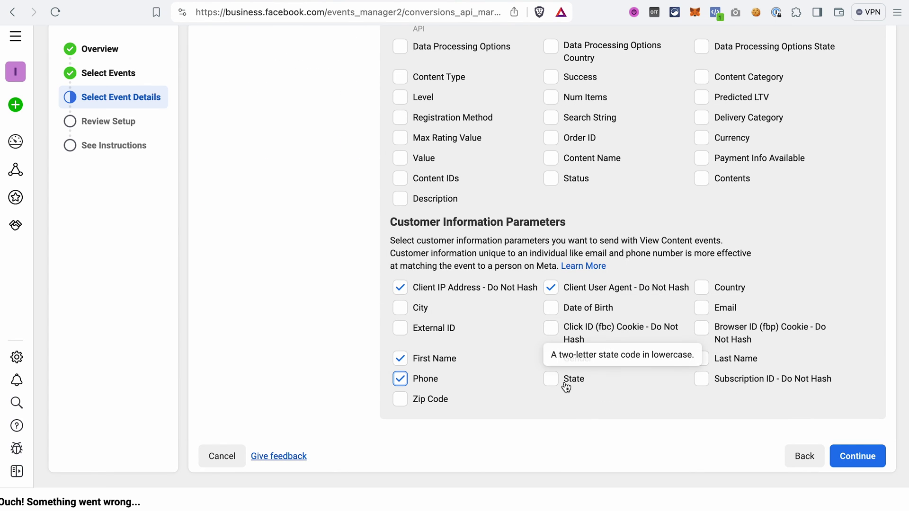
click(855, 456)
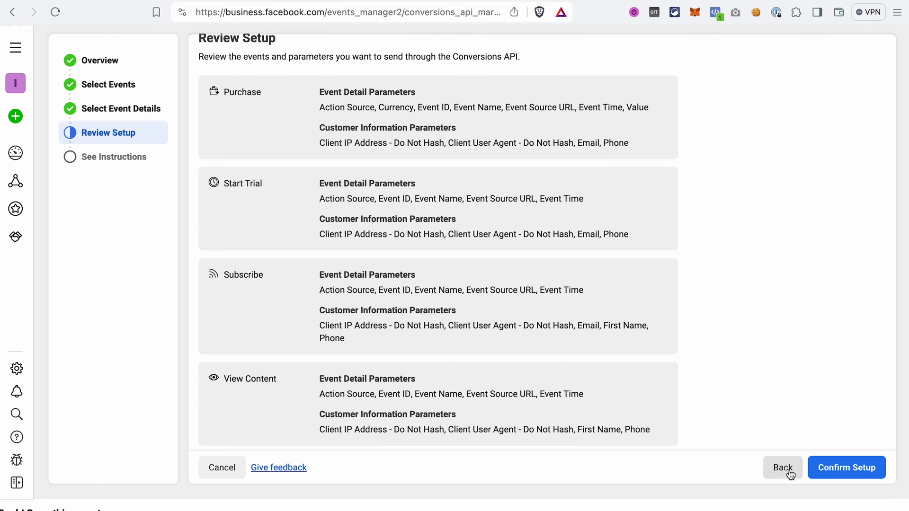
Step: Confirm the reviewed Conversions API event setup on the Review Setup step
click(832, 475)
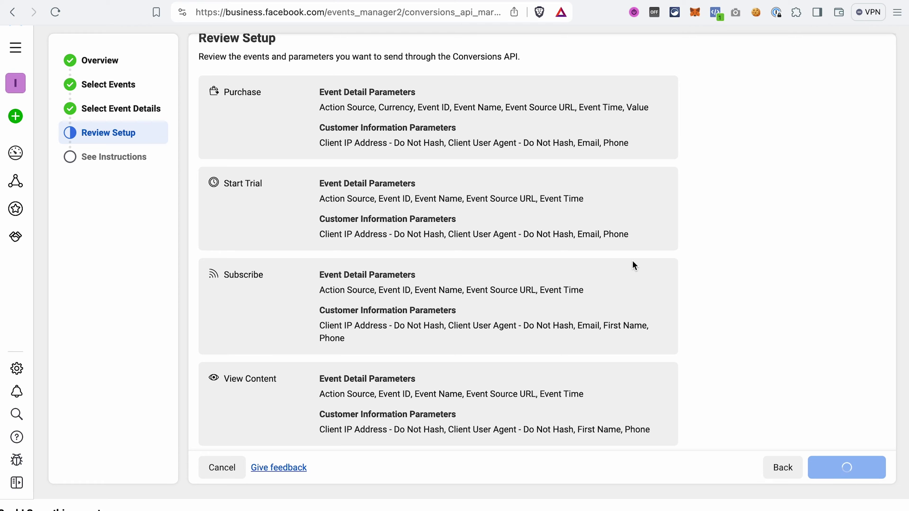
scroll(632, 265, up, 2)
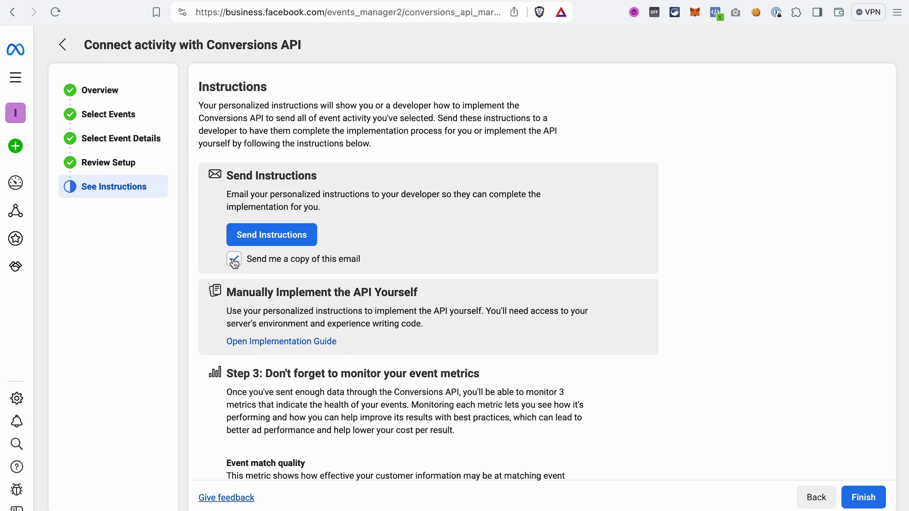
Step: Finish the wizard without an email copy, then copy the Dataset ID from Settings
click(234, 262)
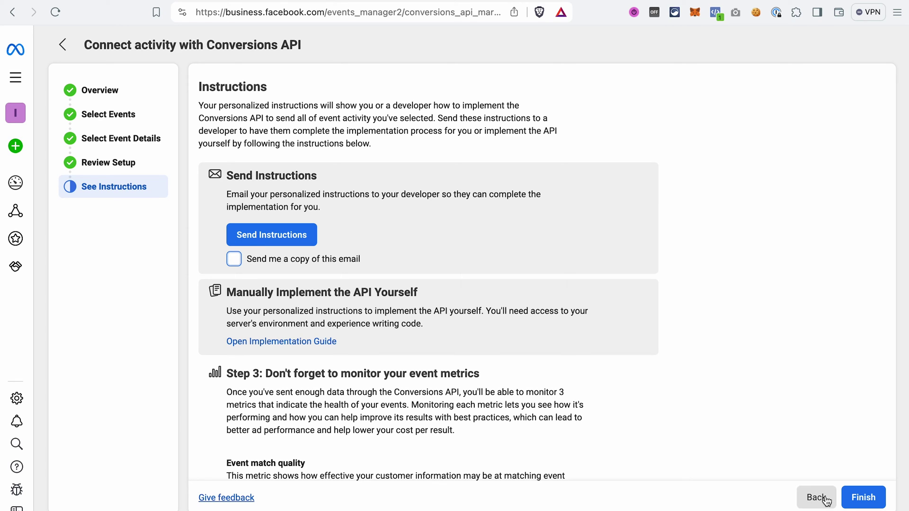
click(862, 499)
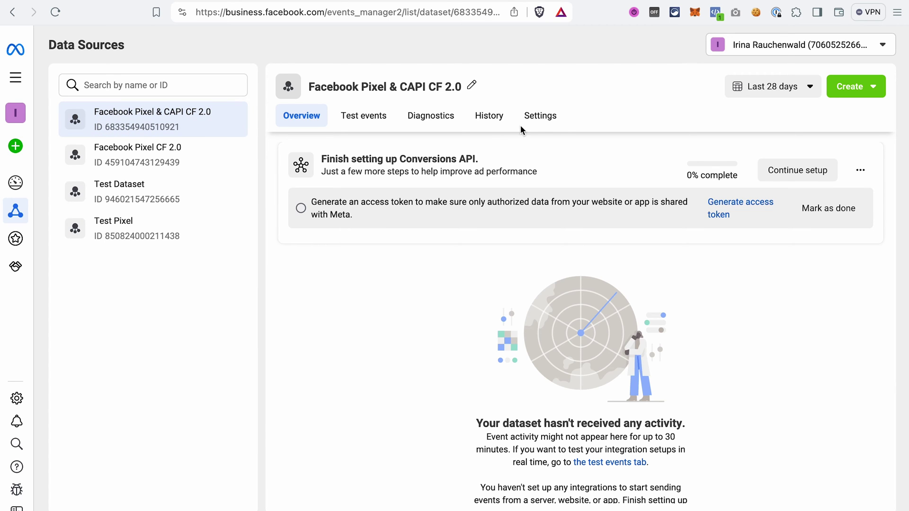
click(541, 121)
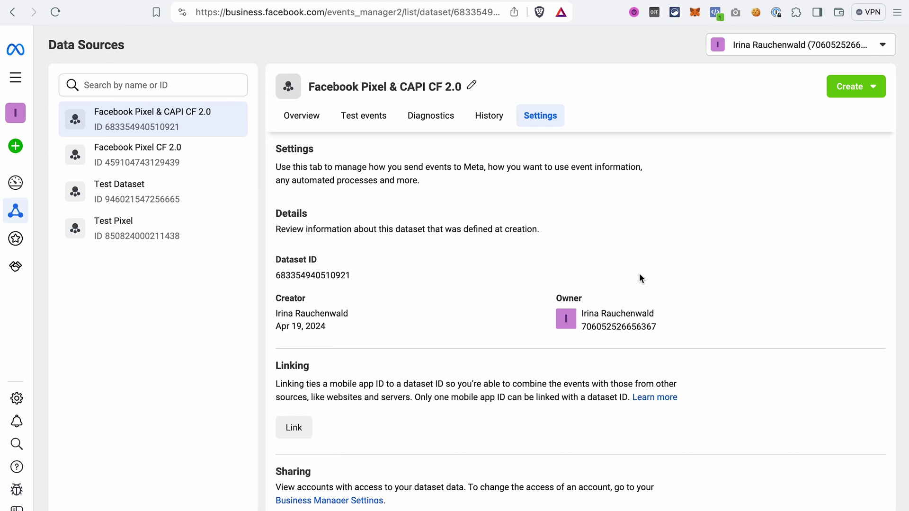
click(300, 279)
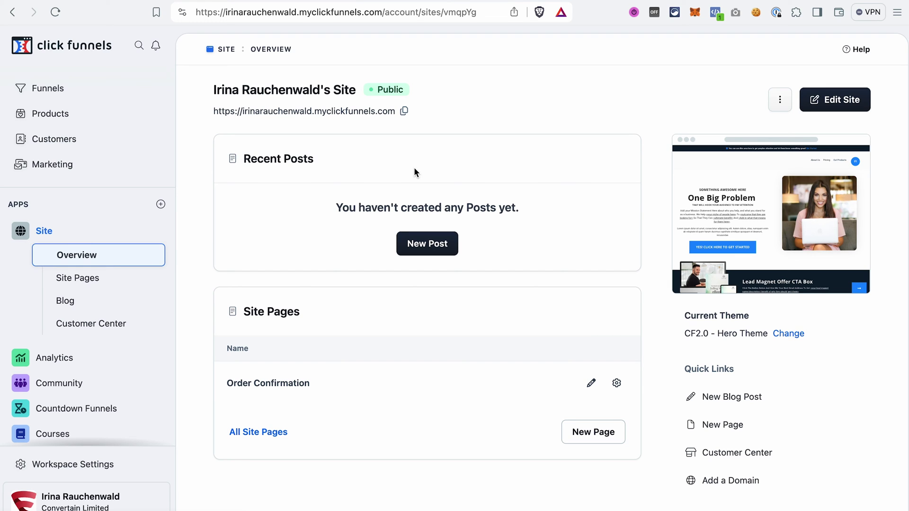
Step: Paste the dataset ID into Facebook Pixel ID under the site's Tracking codes settings
click(779, 100)
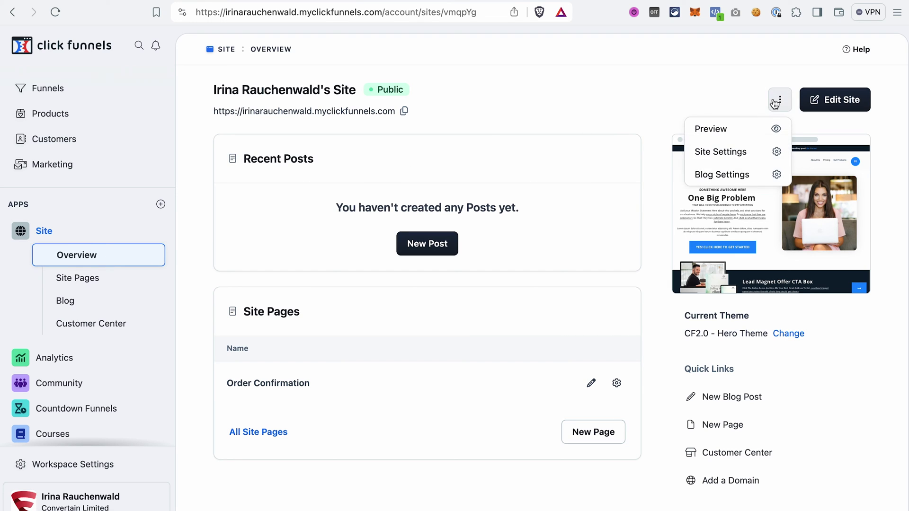
click(730, 150)
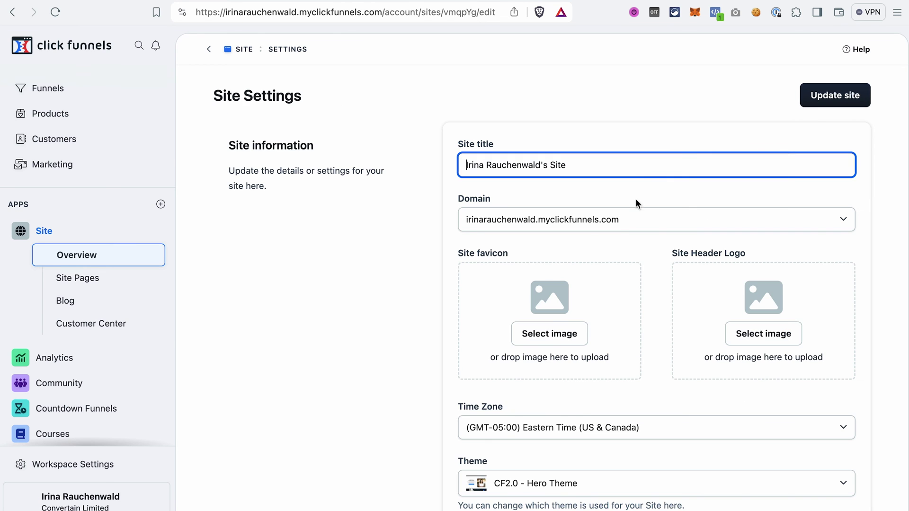
scroll(639, 227, down, 6)
scroll(643, 260, down, 6)
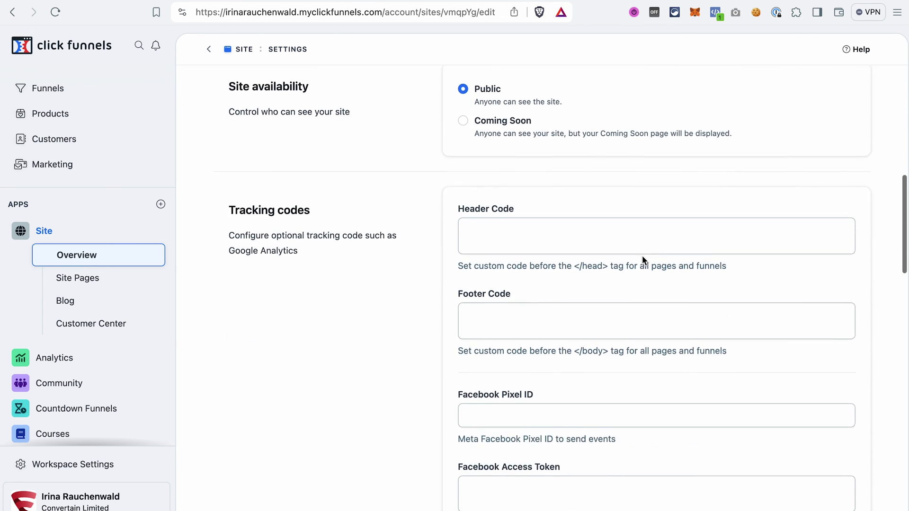
click(519, 330)
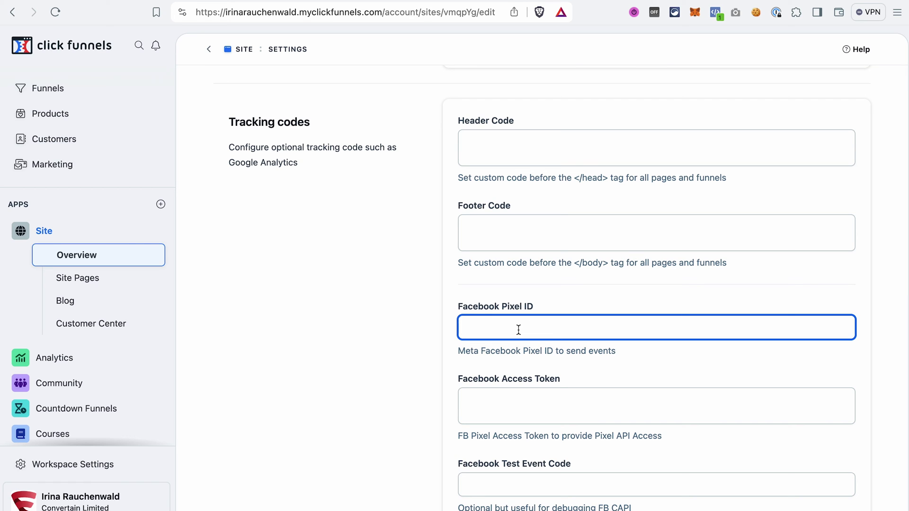
key(super+v)
Step: Select the Facebook Access Token field, then return to Events Manager for a token
scroll(368, 400, down, 1)
scroll(368, 398, down, 3)
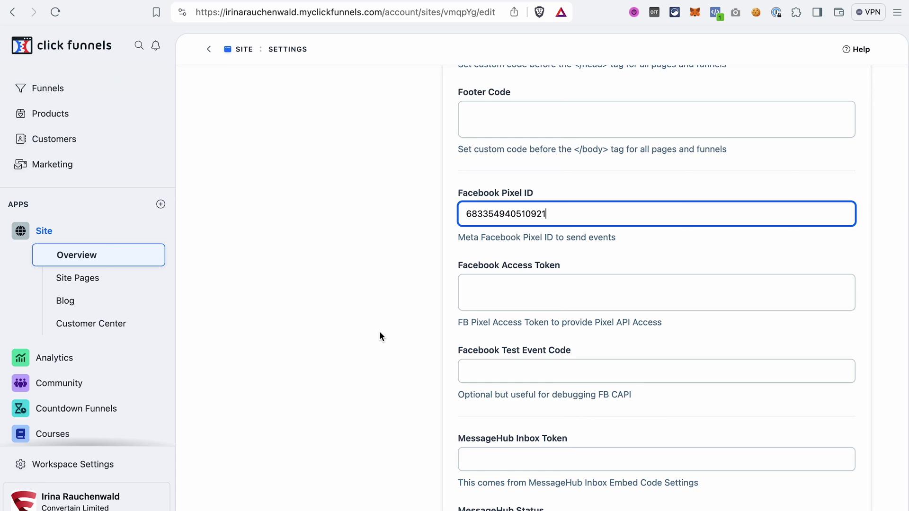
scroll(487, 317, down, 3)
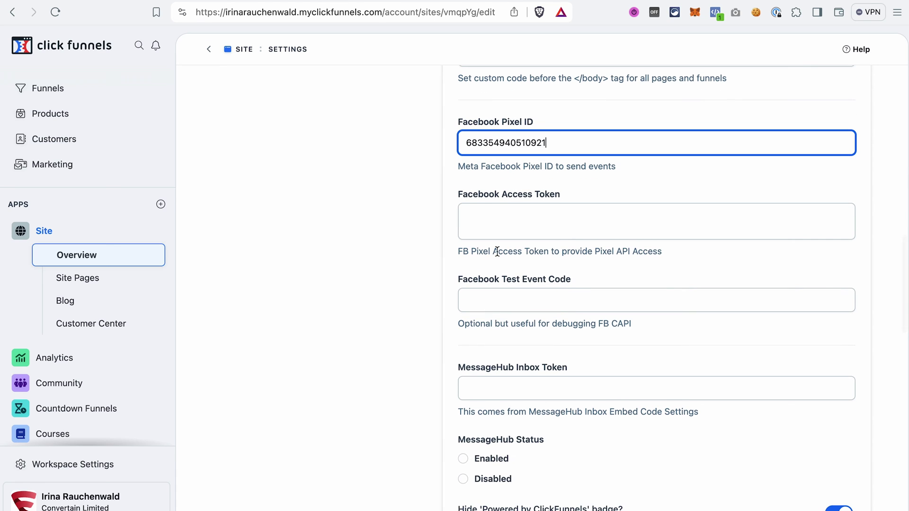
click(470, 221)
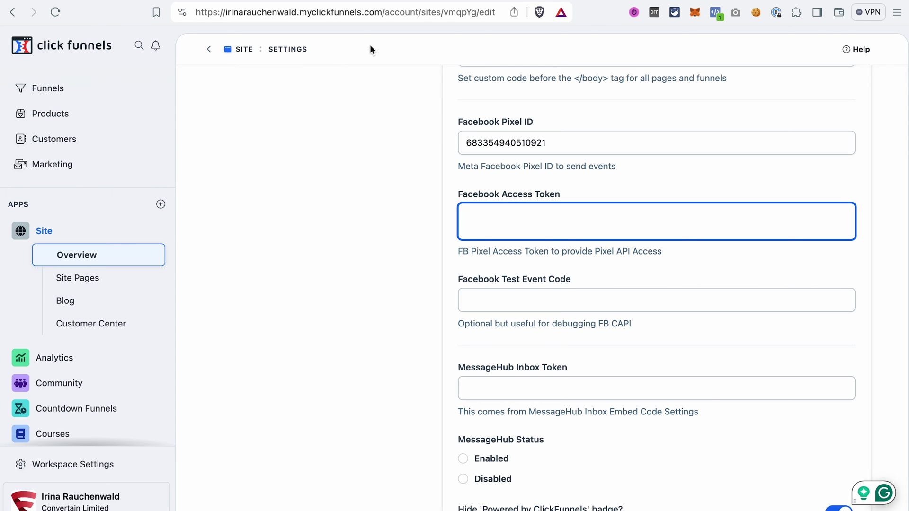
key(ctrl+Tab)
Step: Generate a Conversions API access token under Set up direct integration and copy it
scroll(411, 389, down, 5)
scroll(411, 388, down, 15)
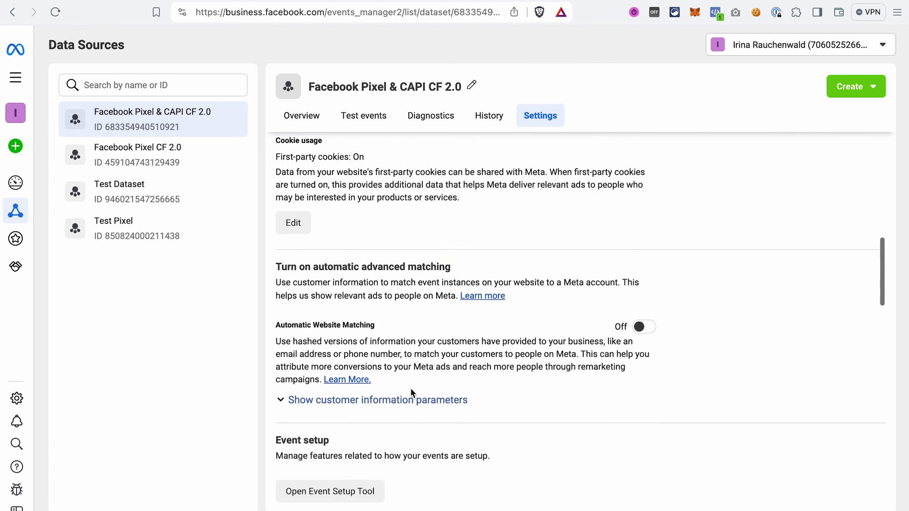
scroll(411, 389, down, 2)
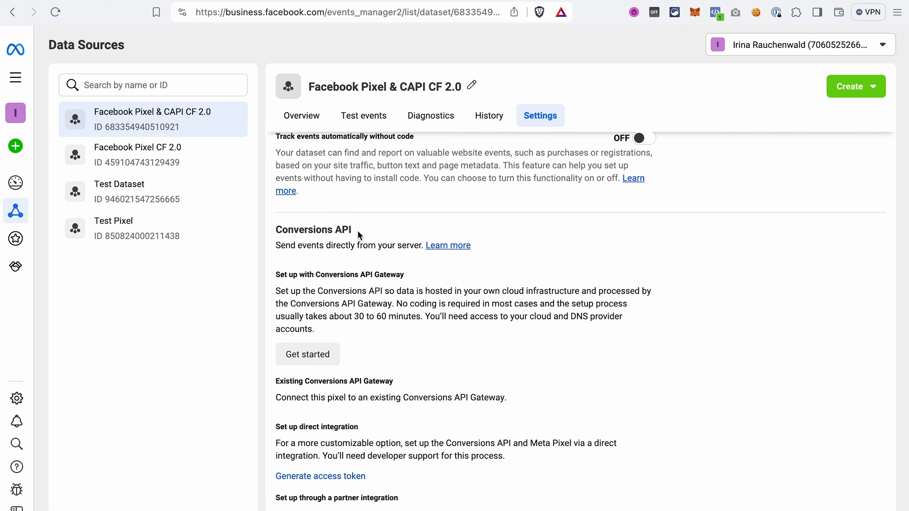
scroll(367, 365, down, 4)
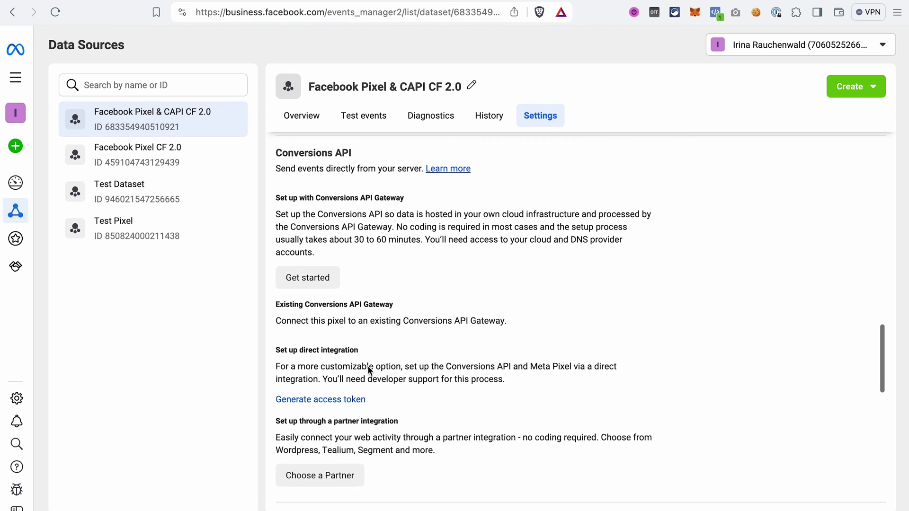
click(351, 389)
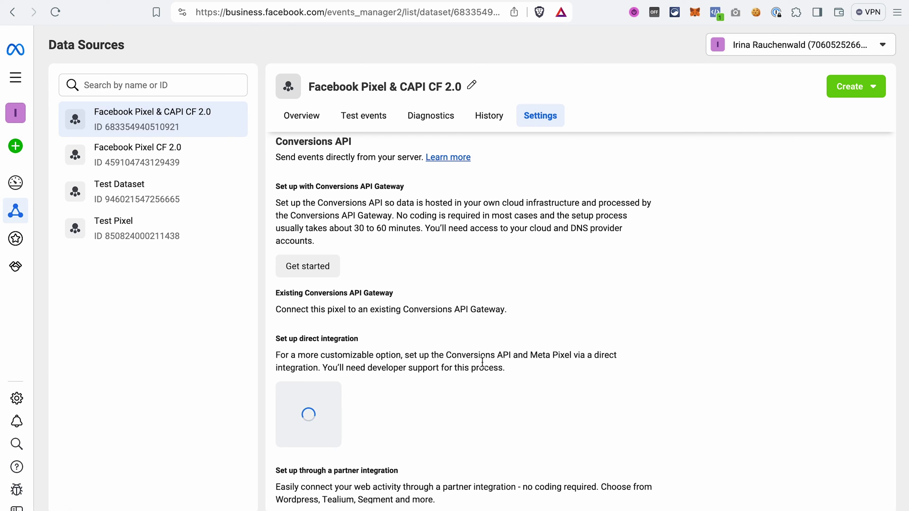
scroll(426, 407, down, 3)
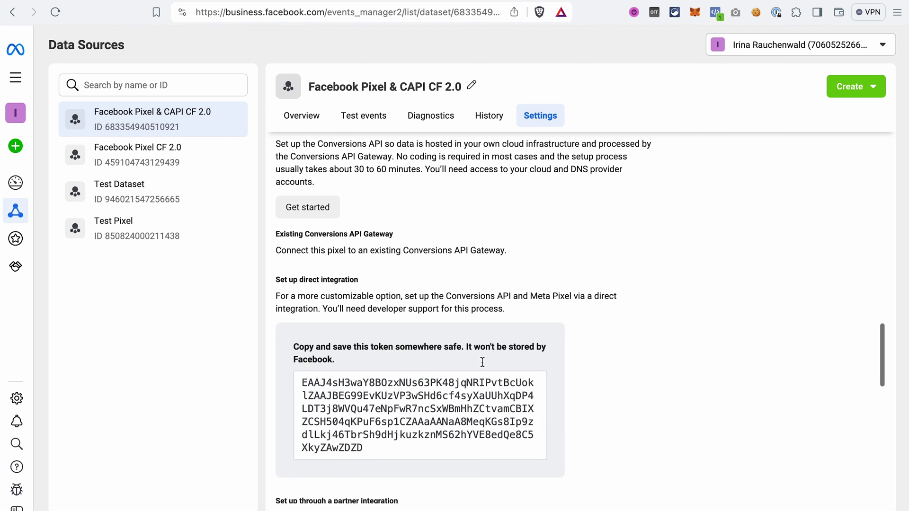
click(421, 413)
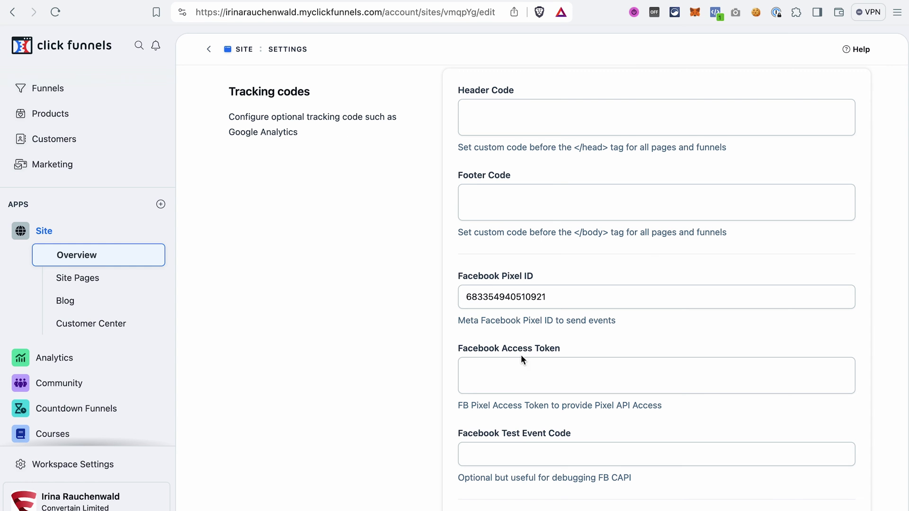
Step: Paste the Conversions API token into ClickFunnels' Facebook Access Token field, then return to Events Manager
click(508, 373)
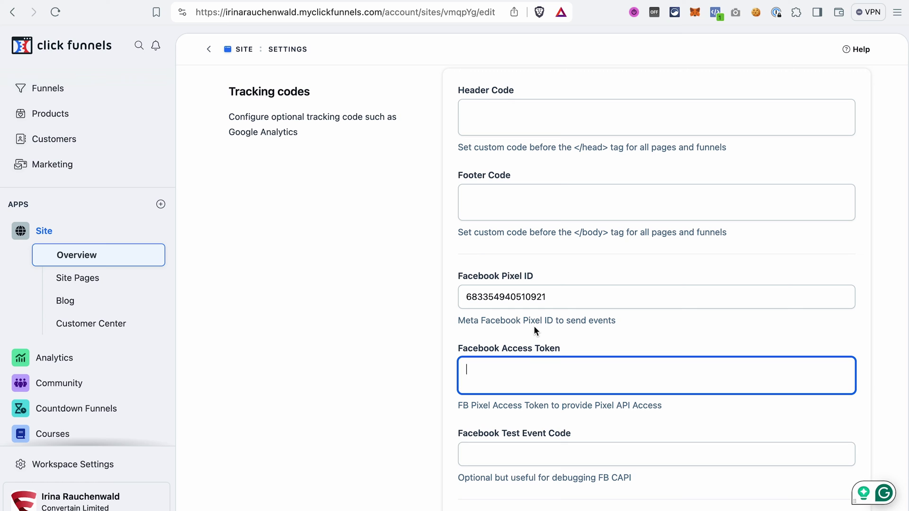
key(super+v)
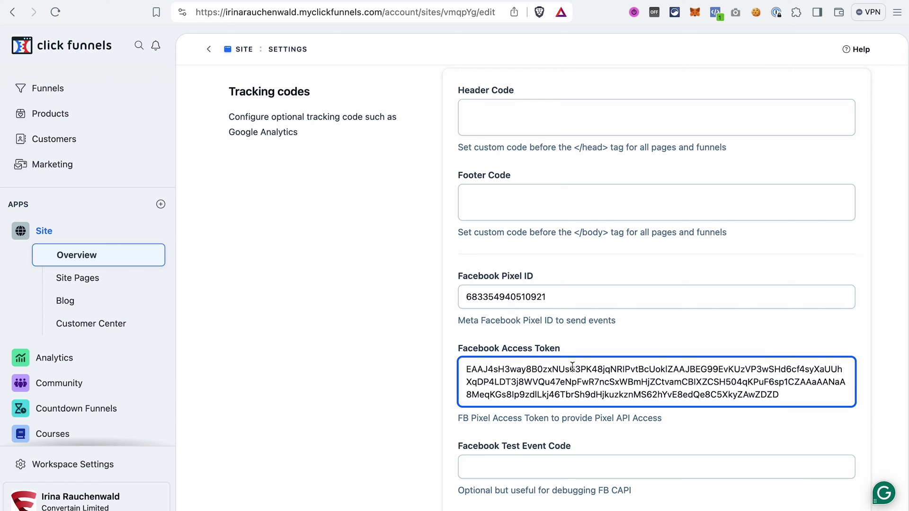
scroll(507, 470, down, 2)
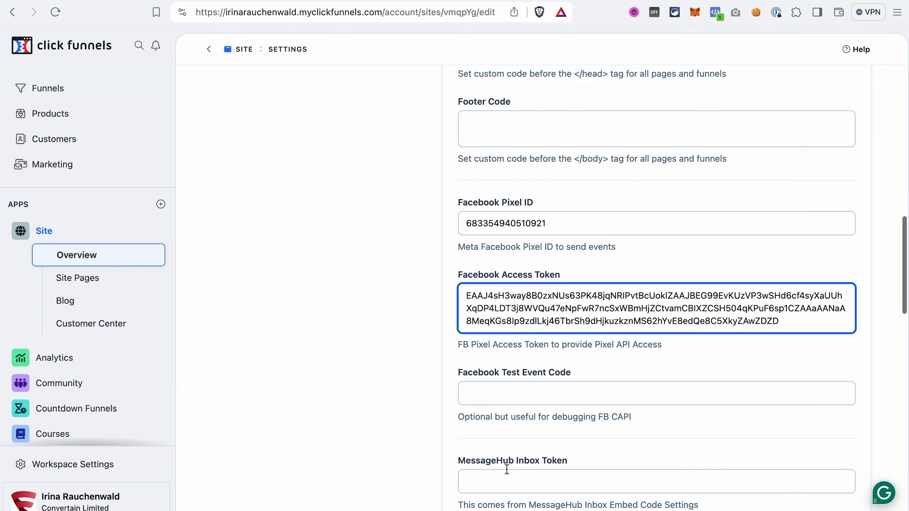
click(490, 398)
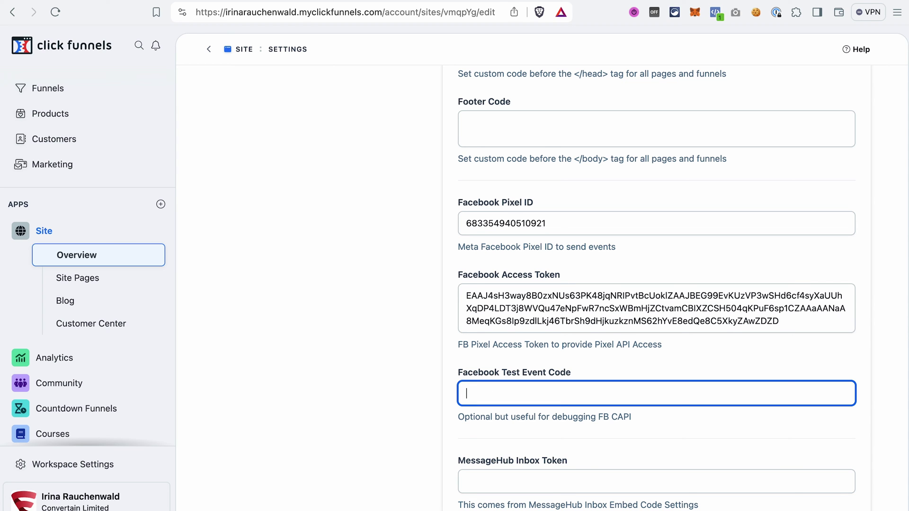
key(ctrl+Tab)
scroll(390, 258, up, 1)
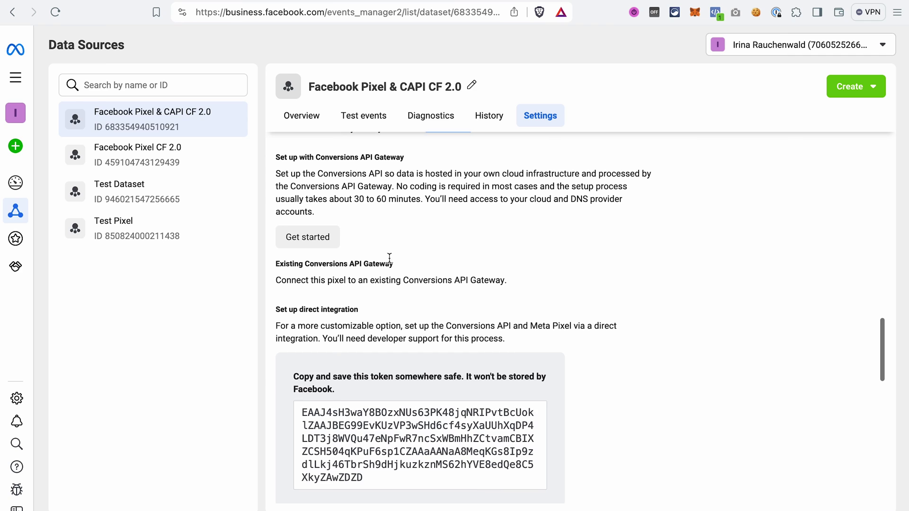
Step: Copy the server test event code TEST28596 from Test events and paste it into ClickFunnels
click(369, 116)
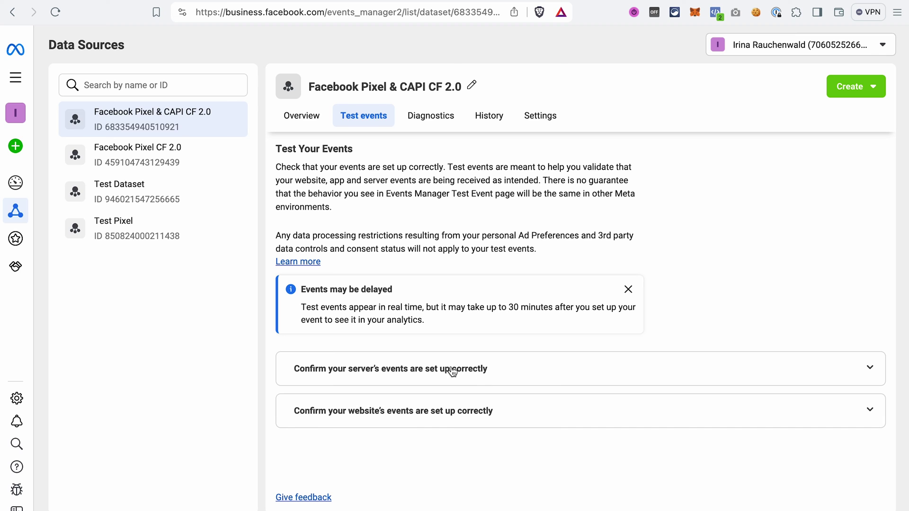
click(432, 373)
scroll(434, 341, down, 3)
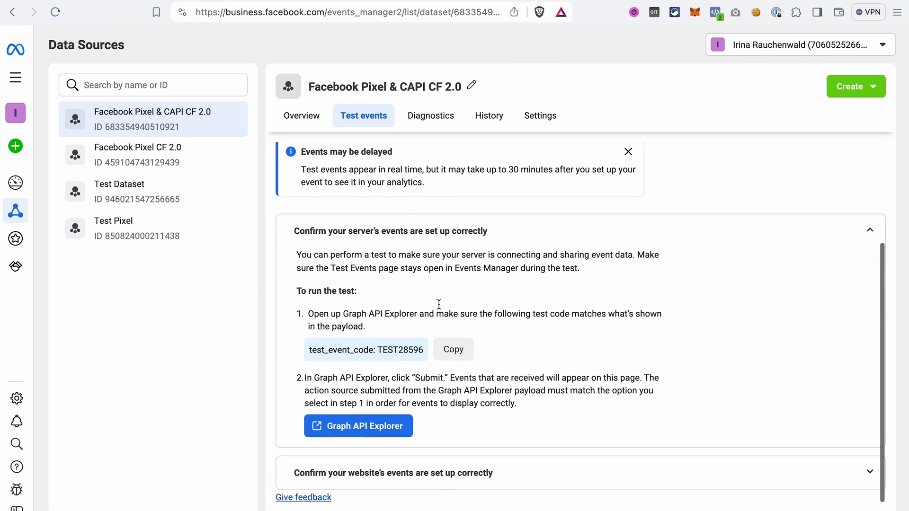
click(454, 351)
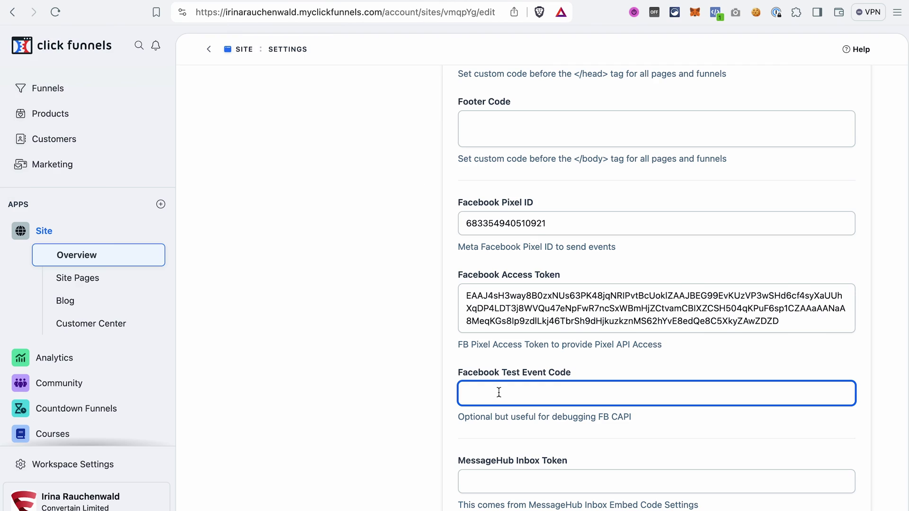
key(super+v)
Step: Save the ClickFunnels site settings with test event code TEST28596 and return to the site Overview
scroll(383, 377, down, 1)
scroll(383, 377, down, 20)
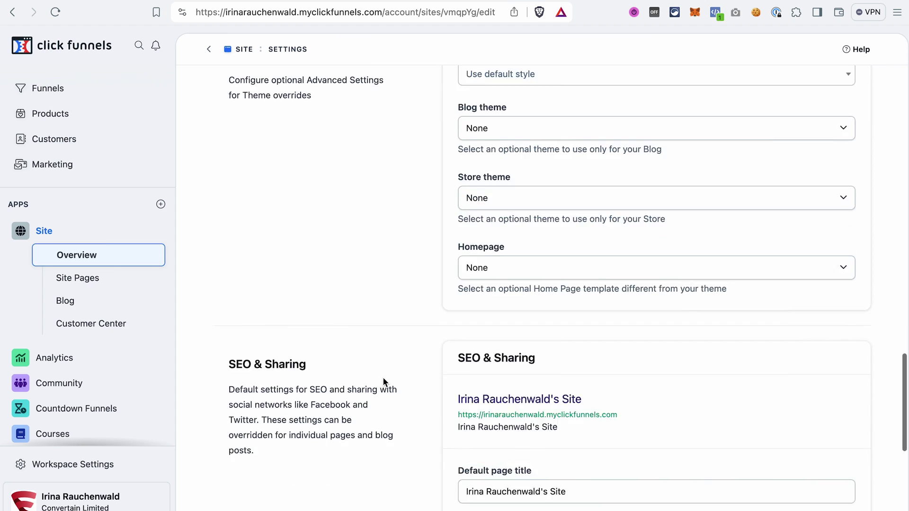
click(830, 486)
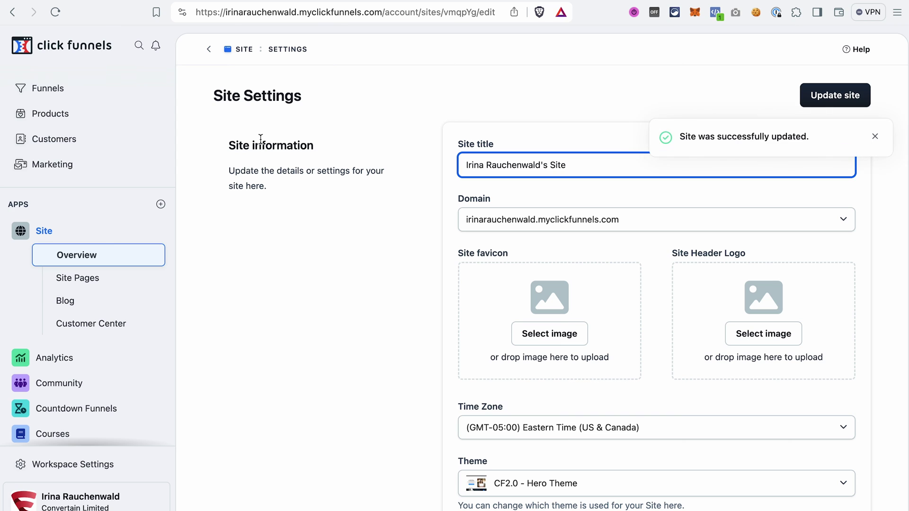
click(237, 50)
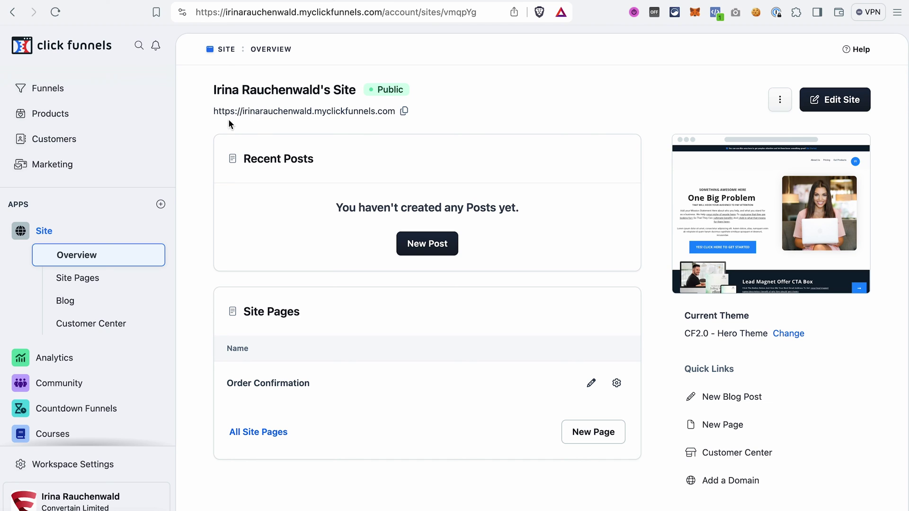
Step: Select and copy the ClickFunnels site's web address for the website events test
drag(208, 110, 397, 115)
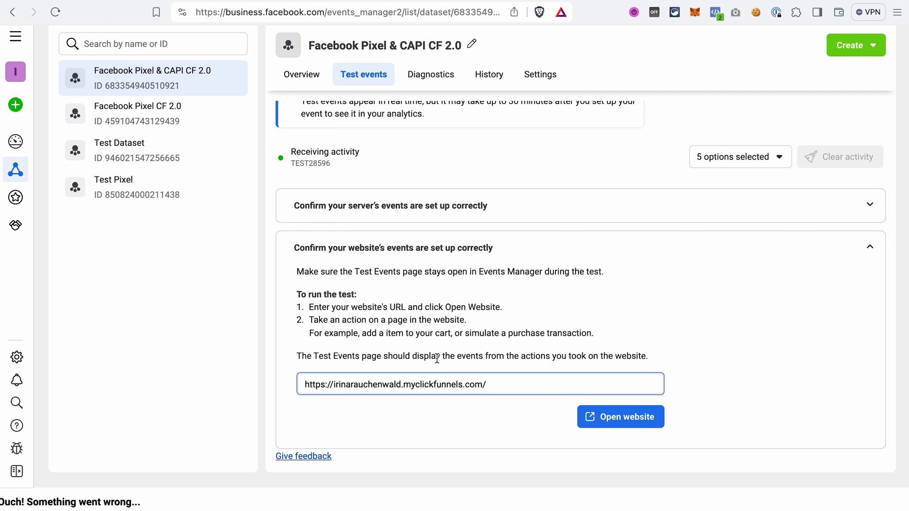
scroll(710, 311, up, 2)
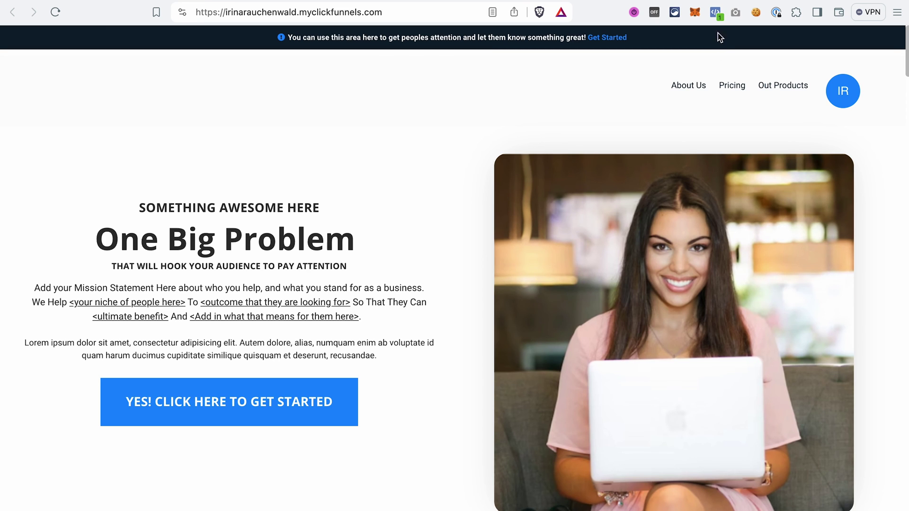
Step: Verify in Meta Pixel Helper that one pixel fires PageView, then click 'YES! CLICK HERE TO GET STARTED'
click(715, 14)
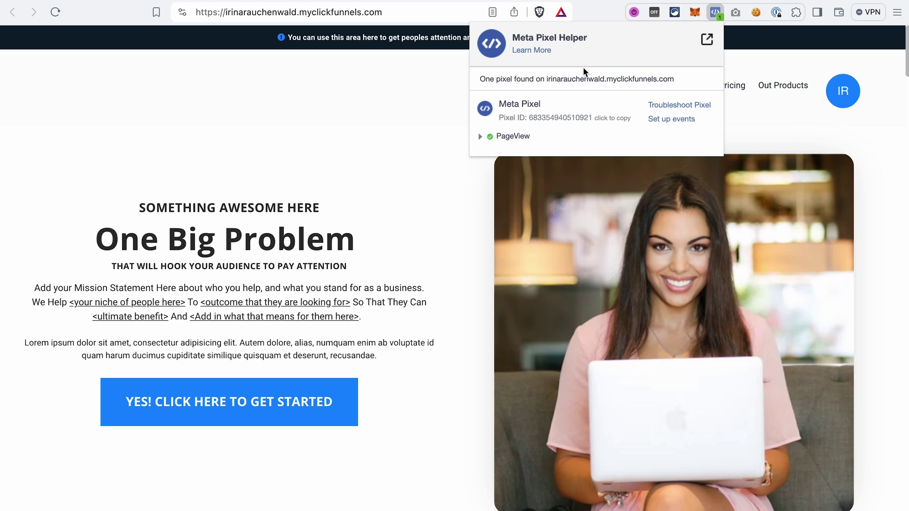
click(480, 137)
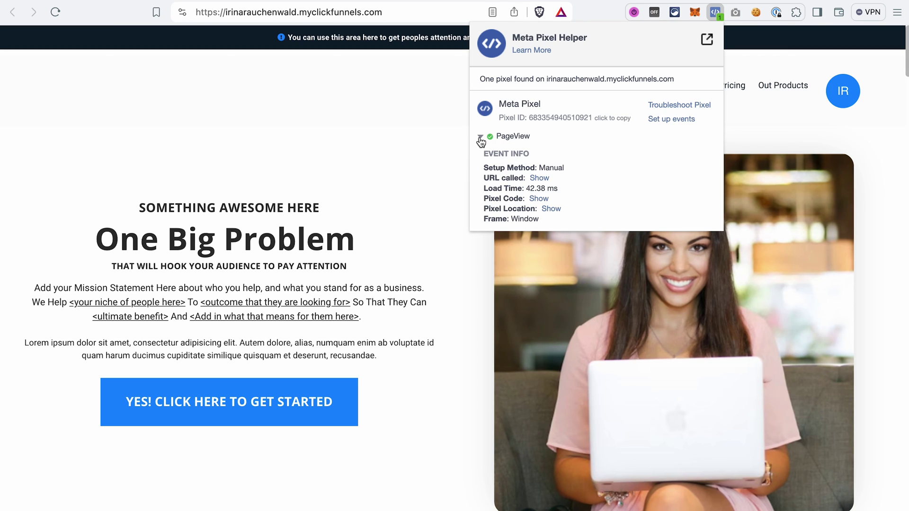
click(337, 193)
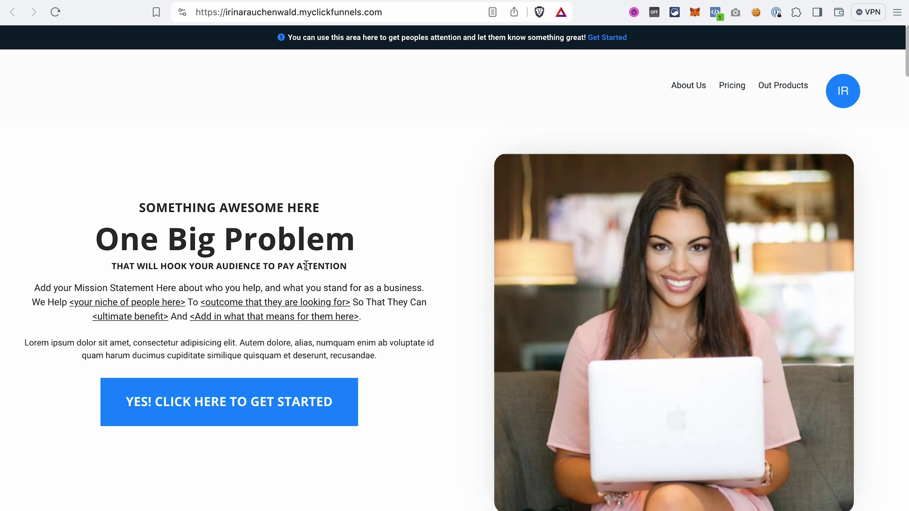
click(223, 412)
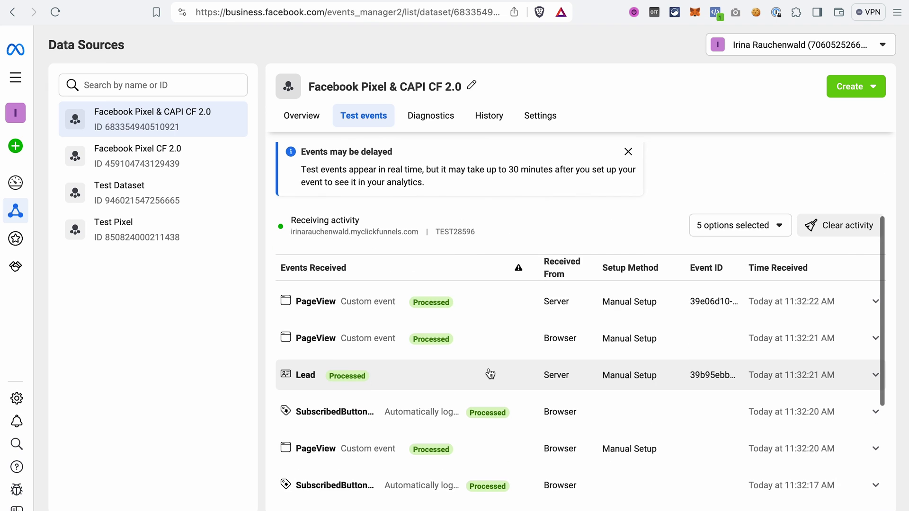
Step: Expand the details of the 11:32:15 and 11:32:17 SubscribedButton test events
scroll(490, 374, down, 5)
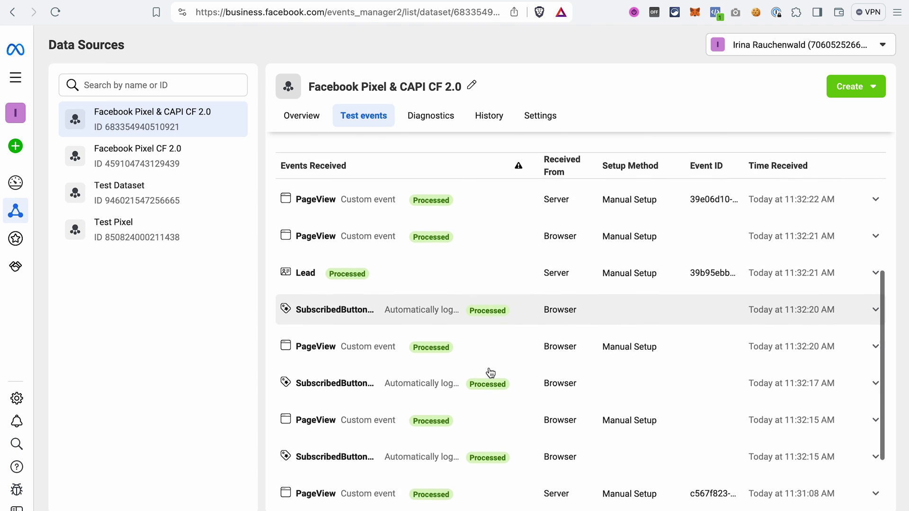
scroll(491, 374, up, 8)
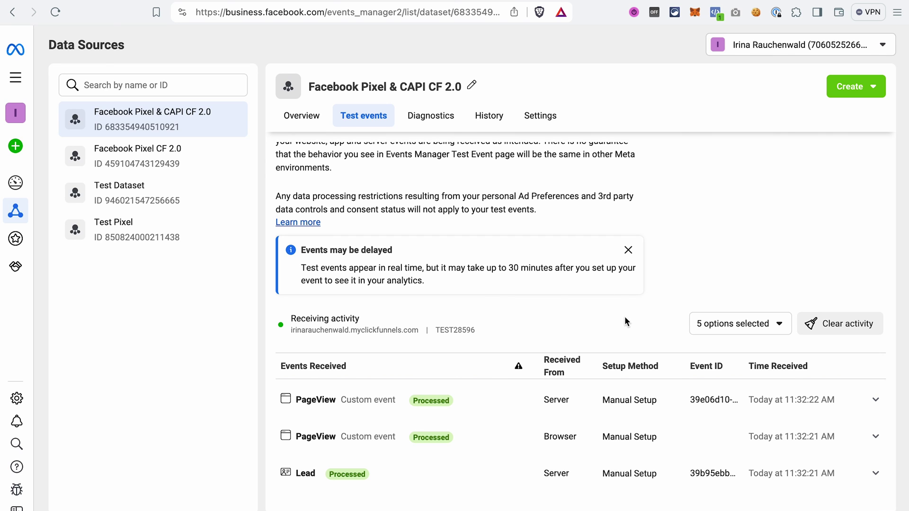
scroll(527, 440, down, 10)
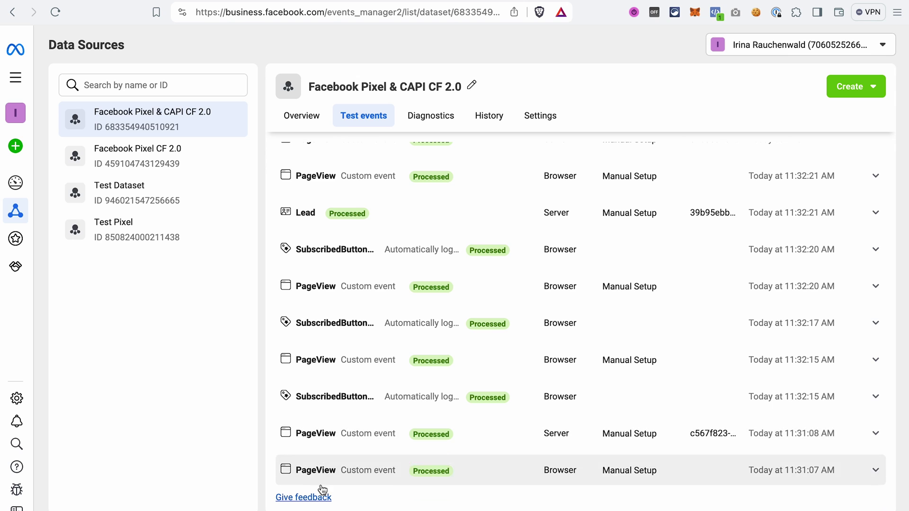
click(324, 401)
scroll(393, 488, down, 2)
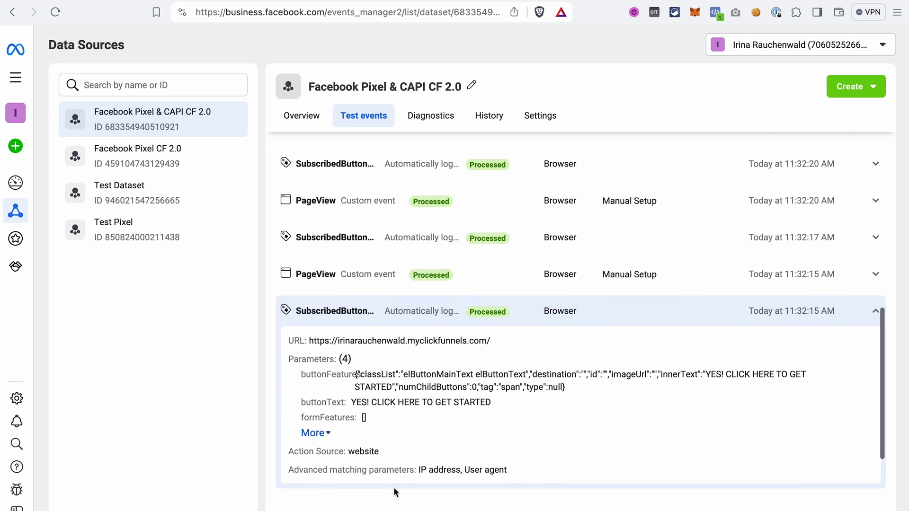
scroll(393, 386, up, 2)
scroll(394, 386, up, 1)
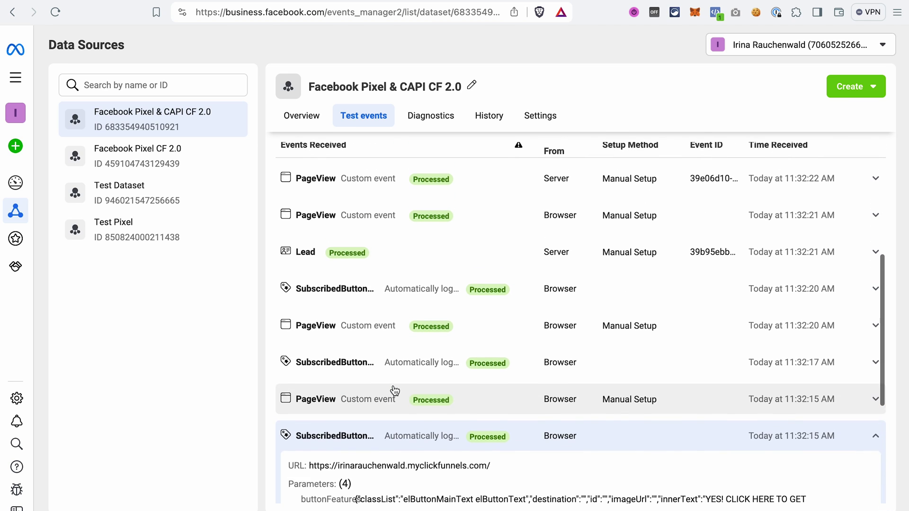
click(349, 369)
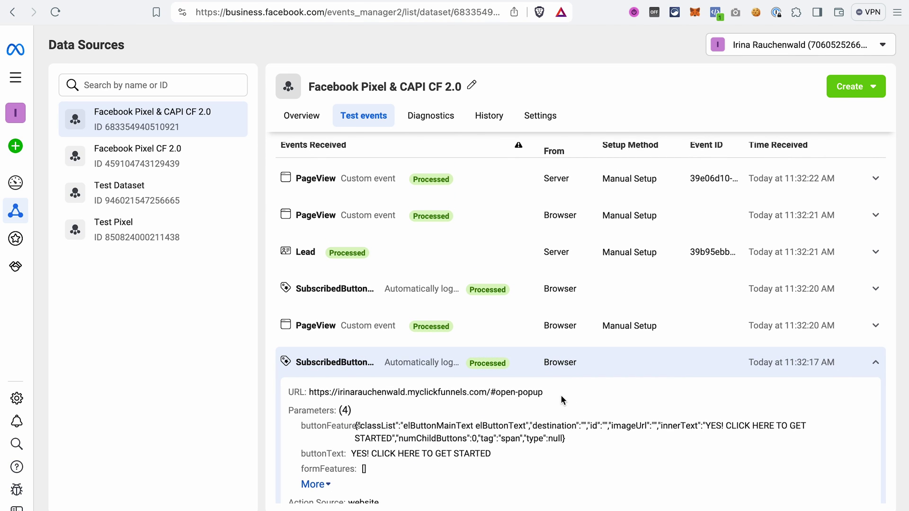
Step: Expand the server Lead event to review its customer information parameters
scroll(302, 286, up, 1)
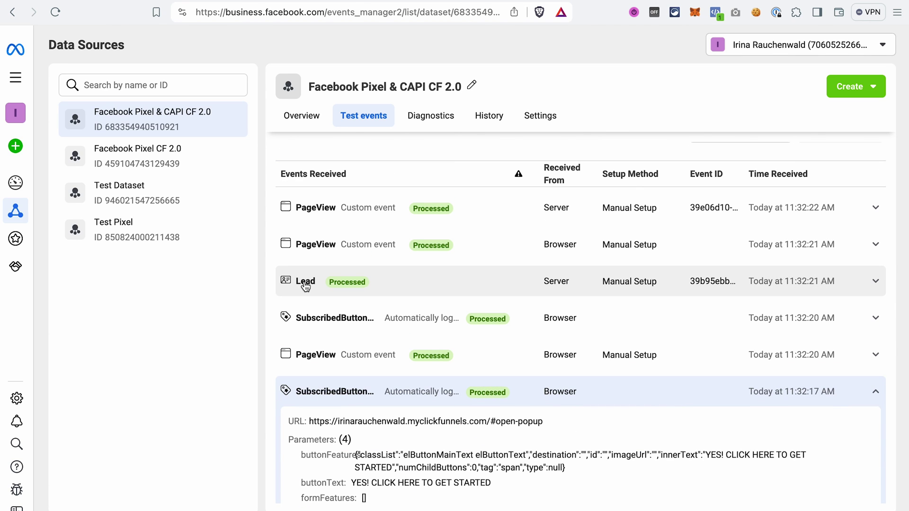
click(303, 284)
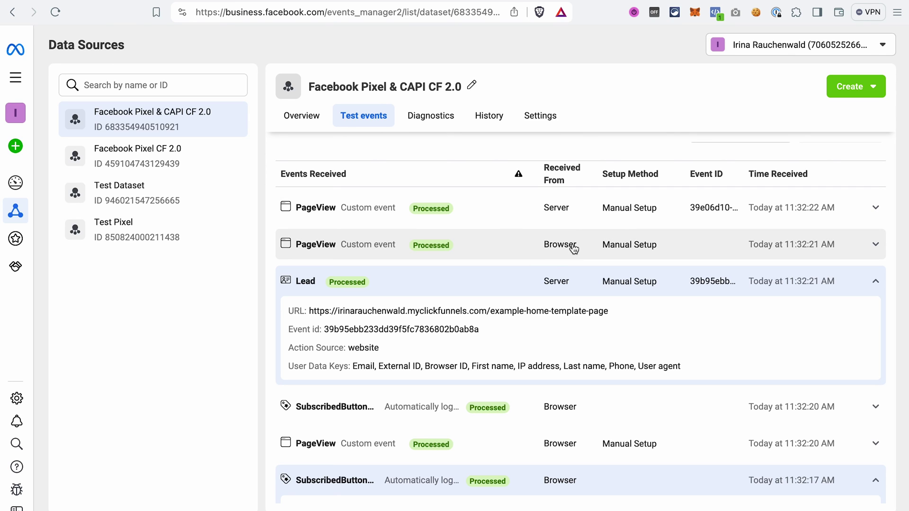
scroll(574, 249, down, 10)
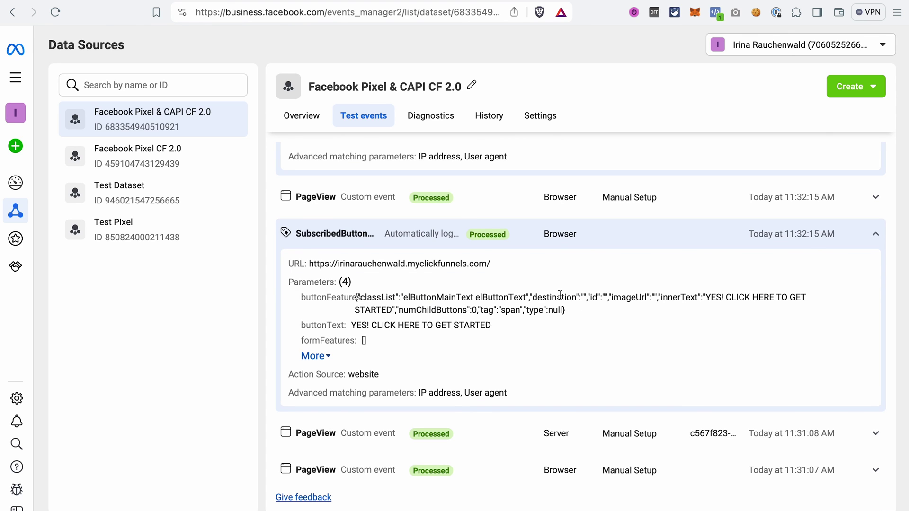